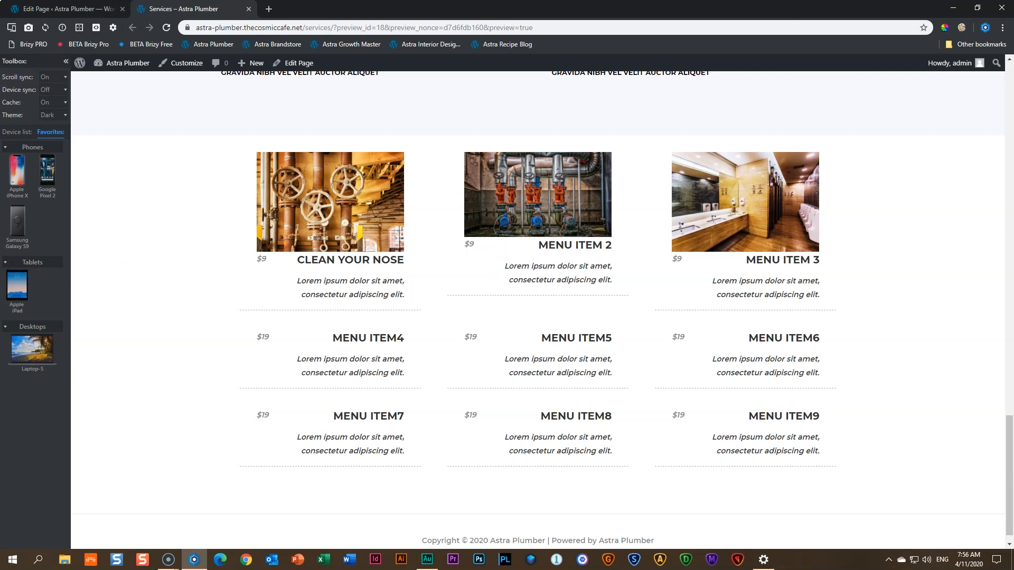
Preview the Services page on the Apple iPad and examine how the price list items are laid out.
click(17, 285)
scroll(239, 272, down, 5)
scroll(240, 272, down, 8)
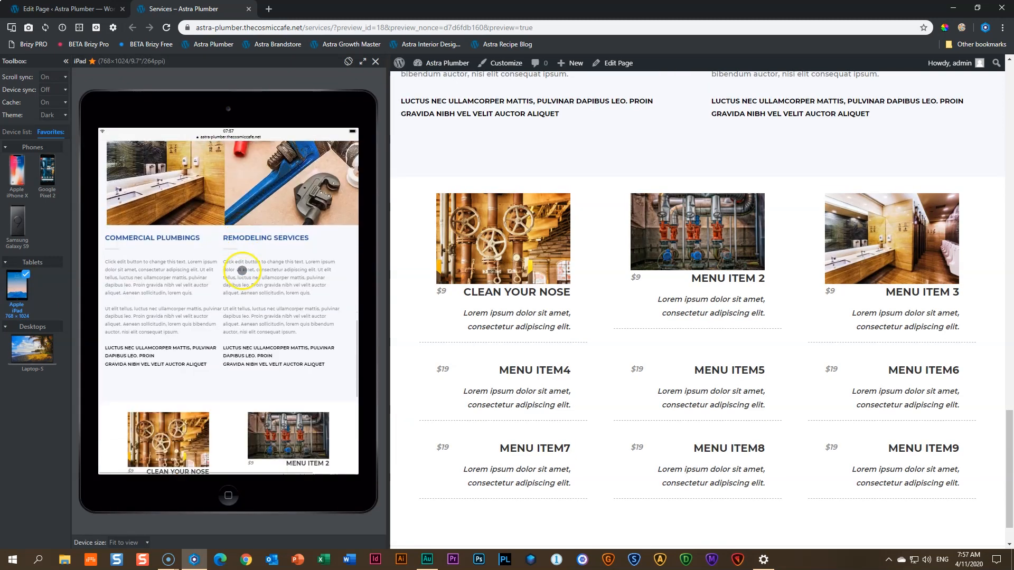
scroll(249, 283, down, 3)
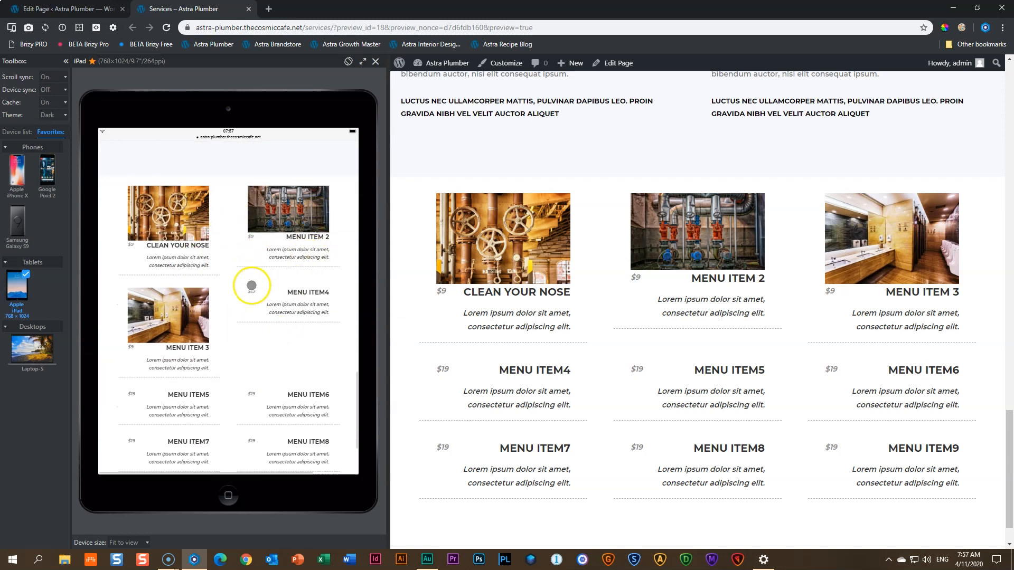
scroll(217, 259, up, 2)
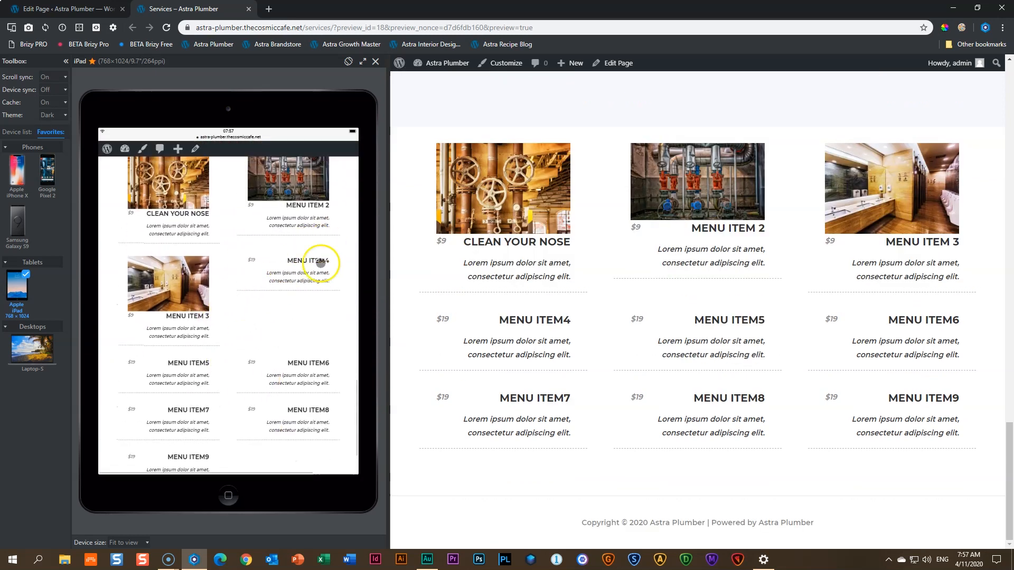
Preview the Services page on the Apple iPhone X and examine how the price list items stack.
click(17, 174)
scroll(187, 244, down, 8)
scroll(187, 244, down, 10)
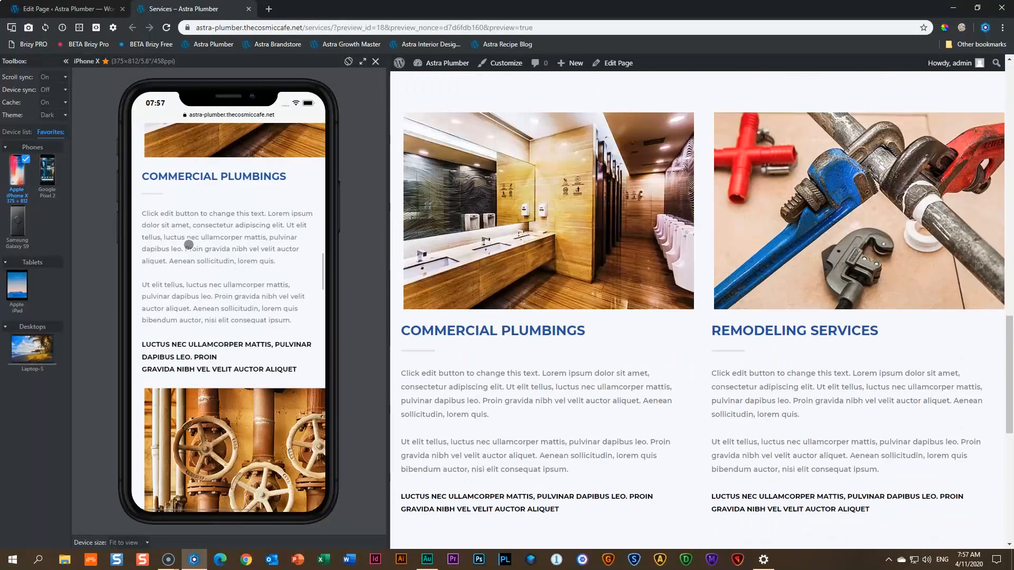
scroll(188, 245, down, 10)
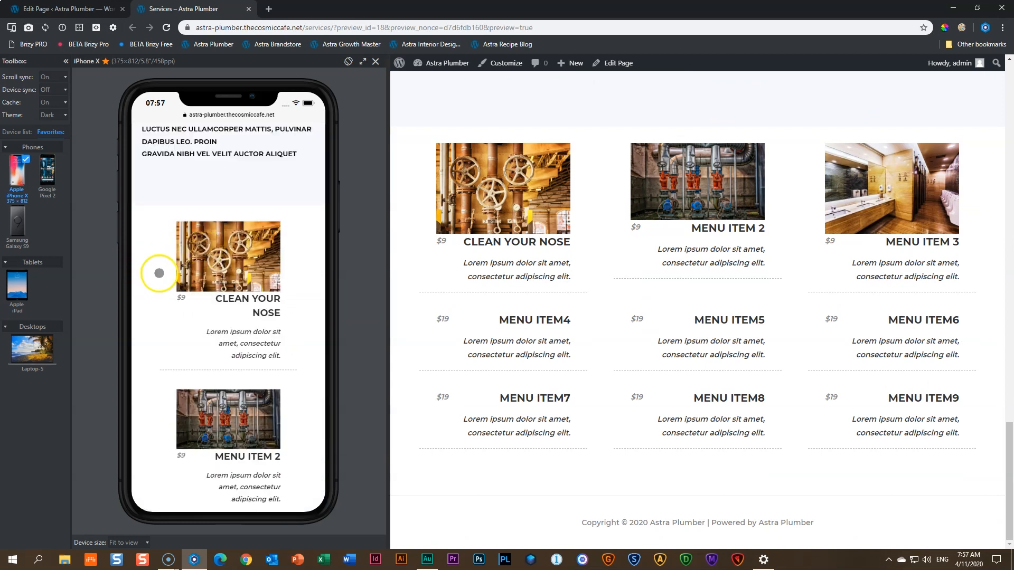
scroll(296, 285, down, 5)
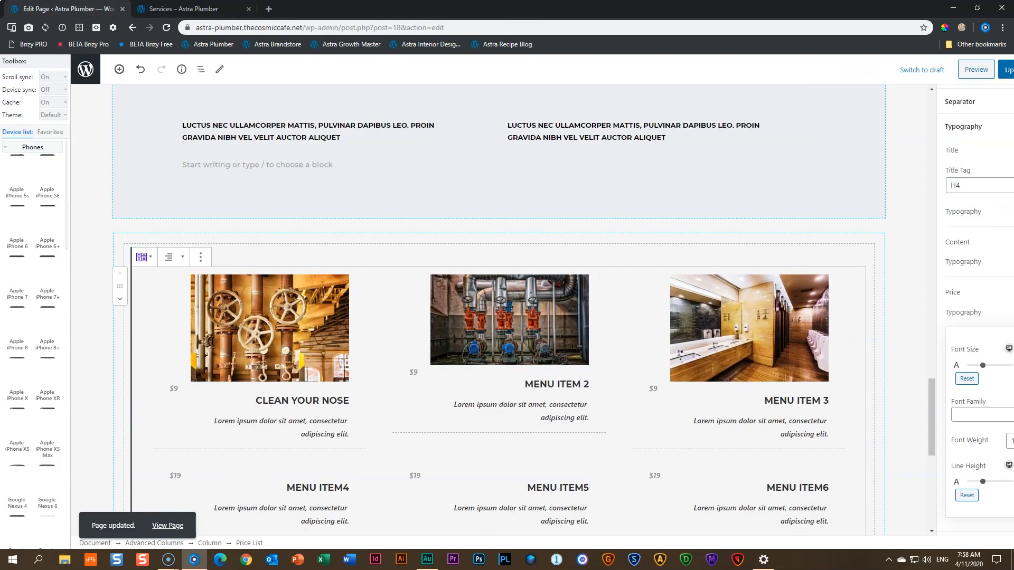
In the page editor, remove the existing price list block and select the Advanced Columns section that contained it.
click(80, 8)
scroll(354, 248, down, 1)
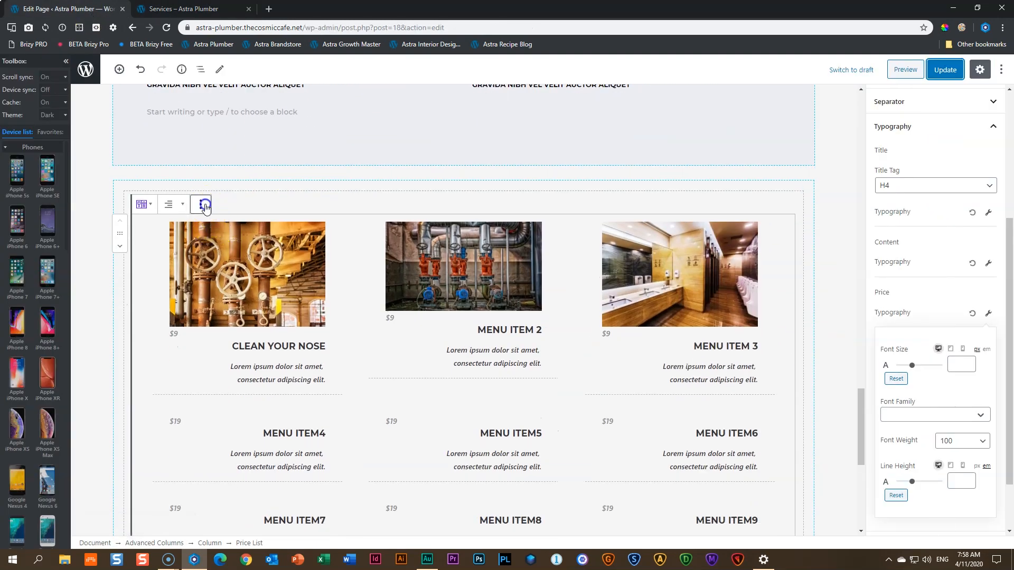
click(200, 204)
click(238, 374)
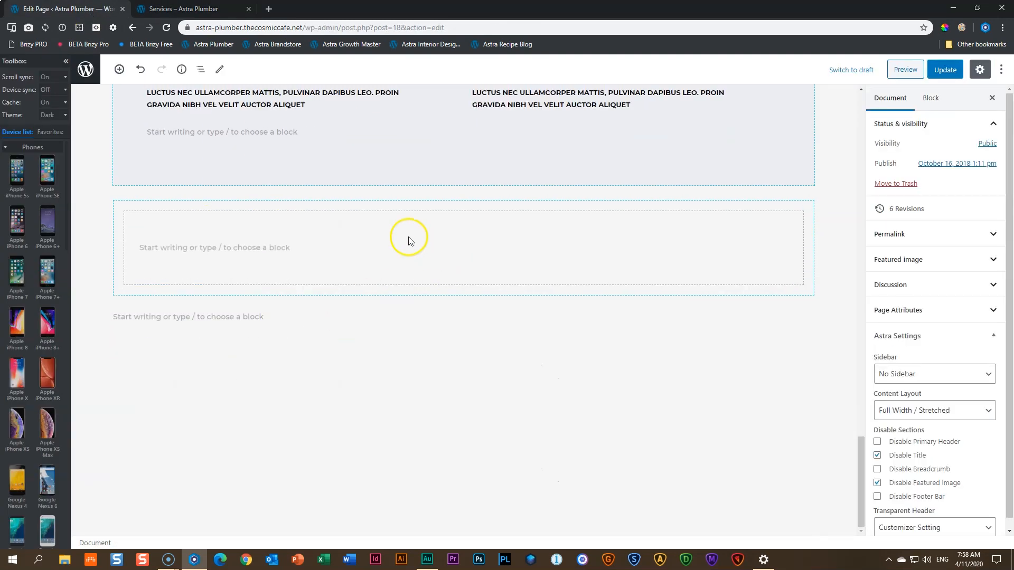
click(306, 217)
click(310, 207)
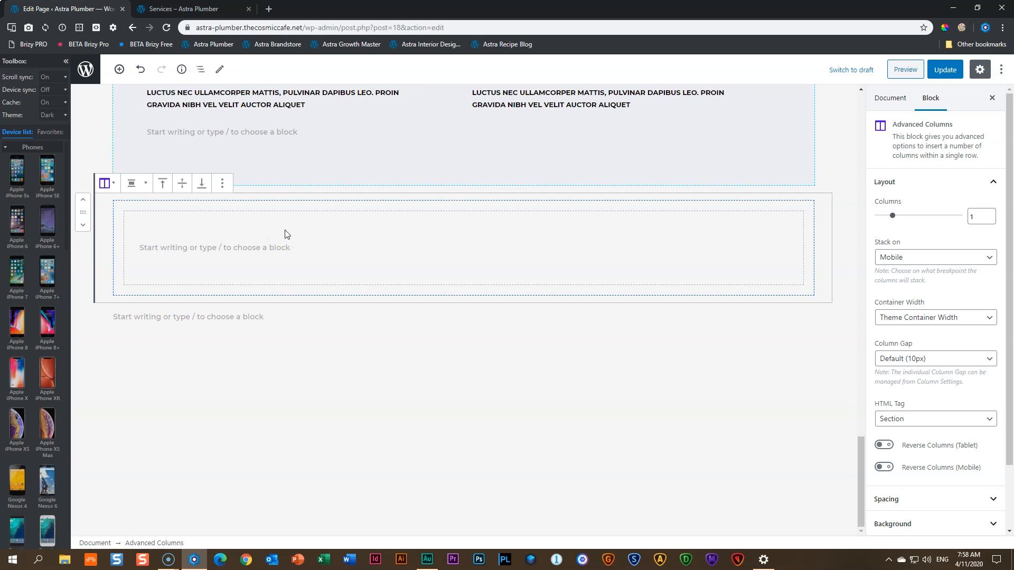
Close the iPhone X preview on the Services page and examine the desktop layout of the service columns and price list.
click(196, 9)
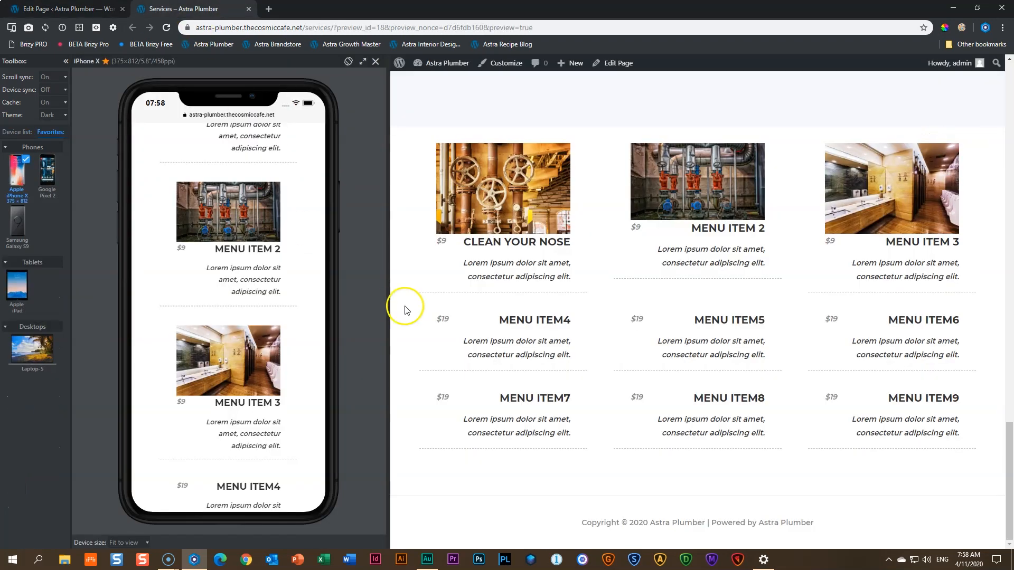
click(376, 62)
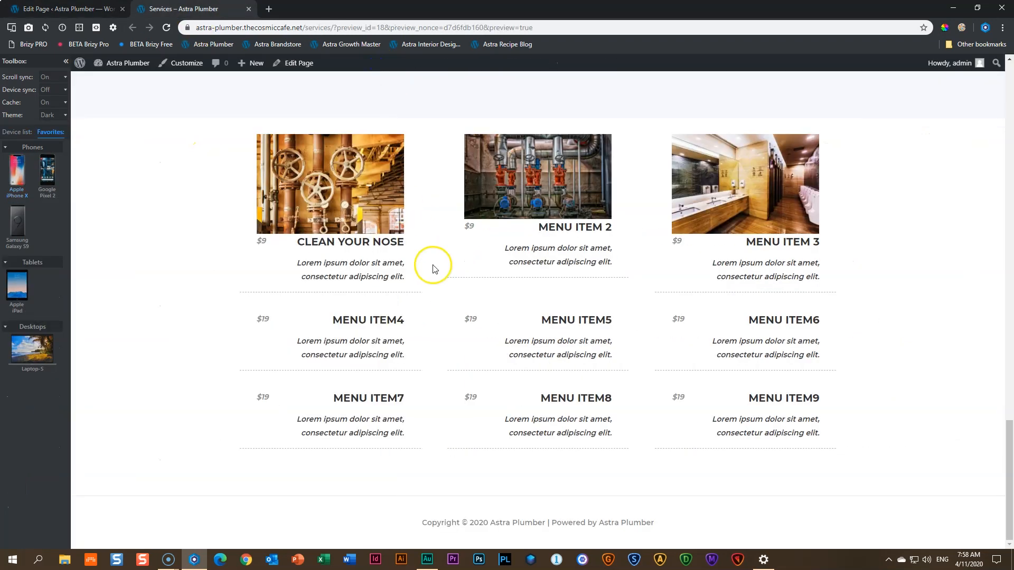
scroll(369, 253, up, 4)
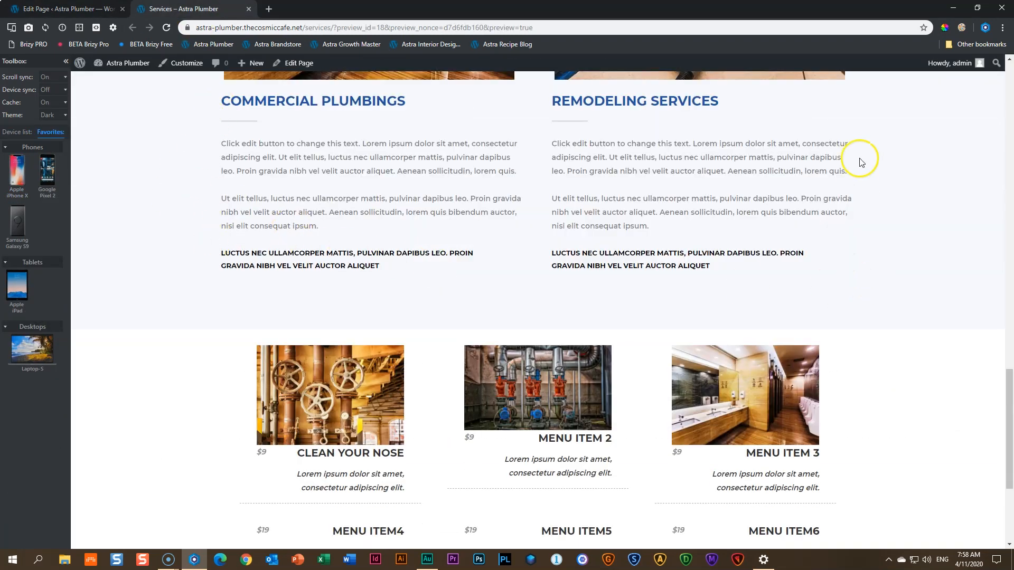
scroll(353, 214, down, 3)
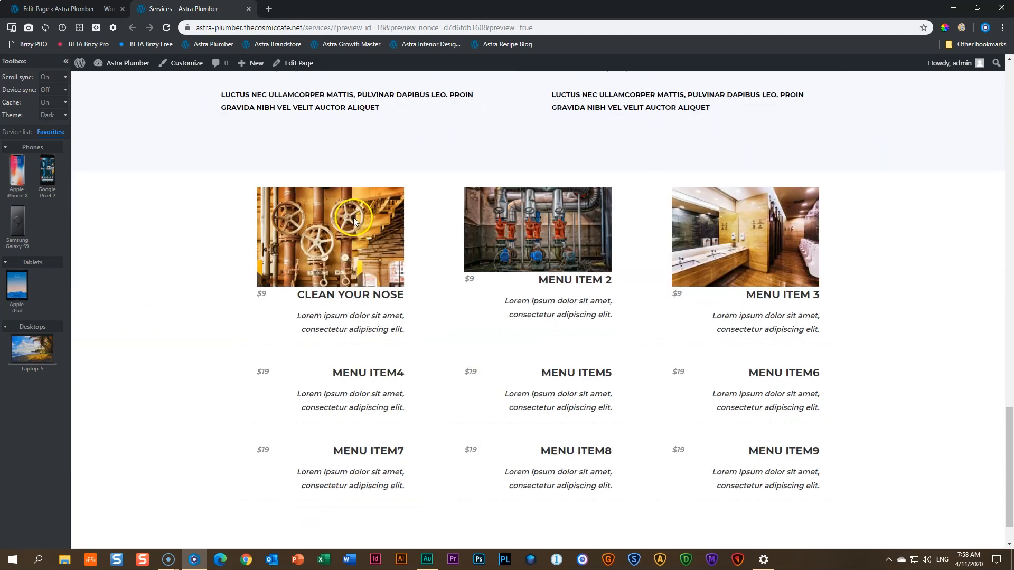
Insert a Price List block below the empty Advanced Columns section in the page editor and update the page.
click(100, 9)
click(387, 318)
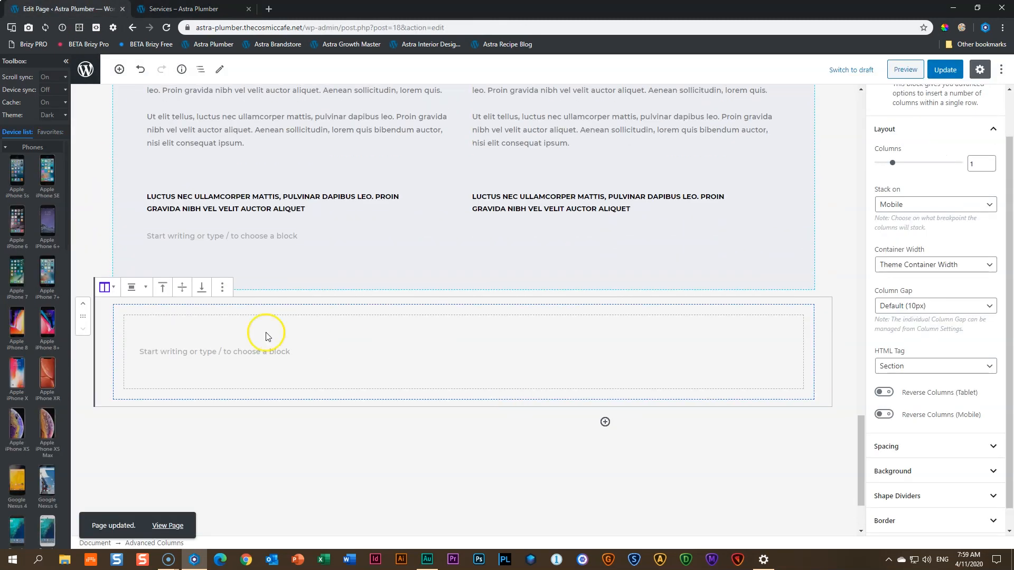
click(605, 422)
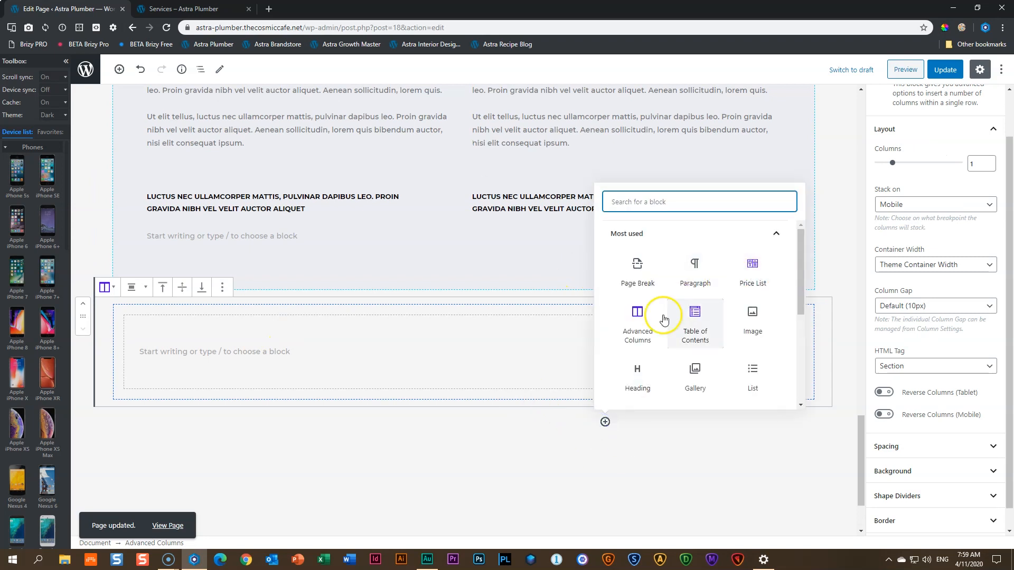
click(752, 274)
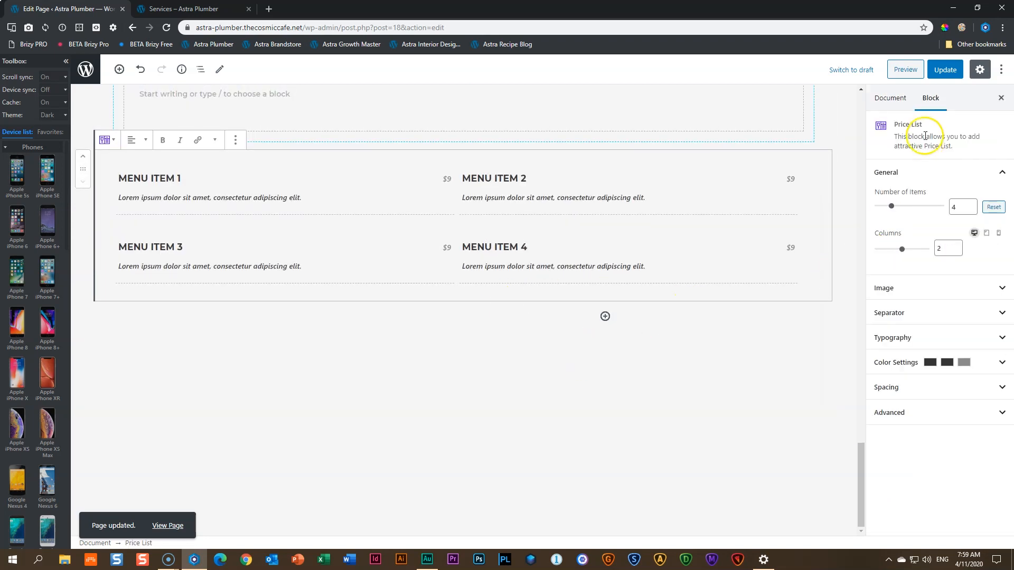
click(947, 71)
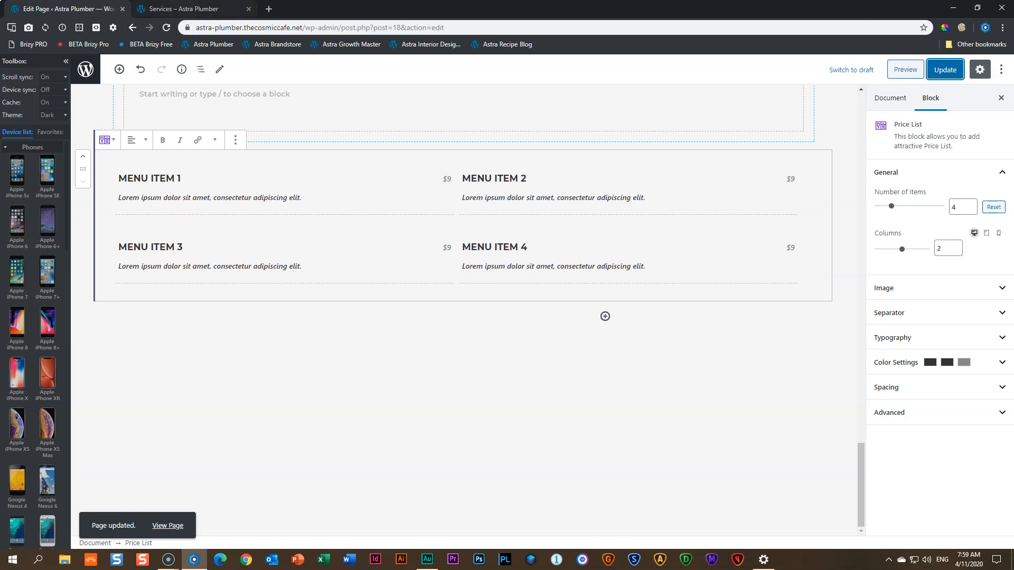
Check the width of the new price list on the Services page preview.
click(184, 9)
scroll(246, 301, down, 20)
scroll(246, 302, down, 3)
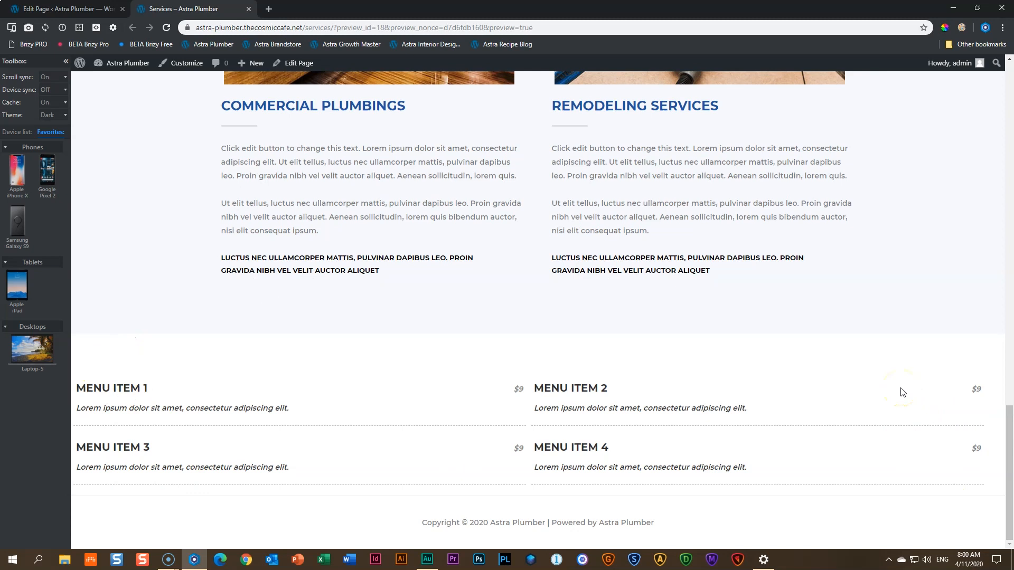
Move the Price List block into the empty Advanced Columns section in the page editor and update the page.
click(29, 8)
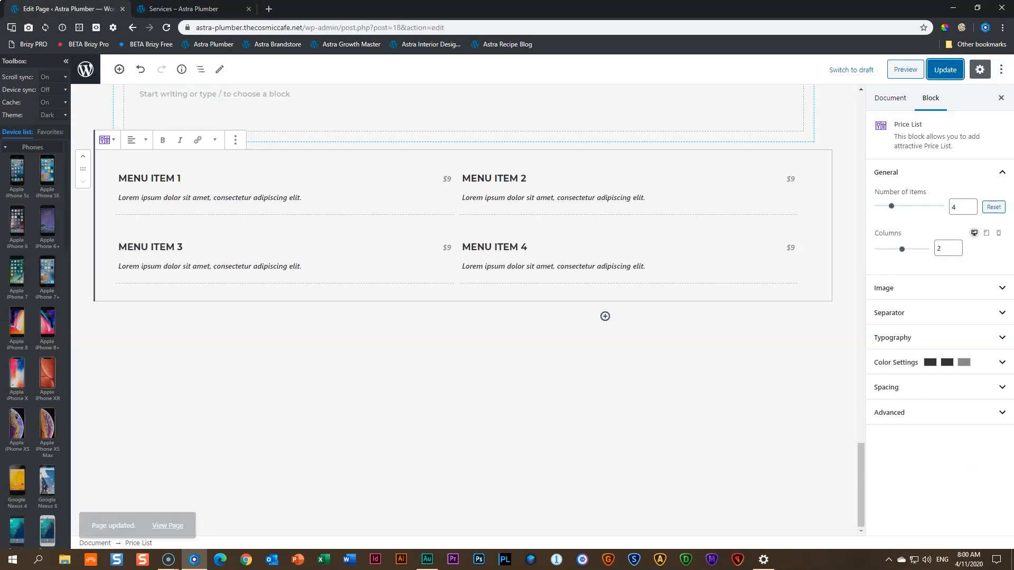
scroll(324, 317, up, 2)
drag(83, 274, 173, 200)
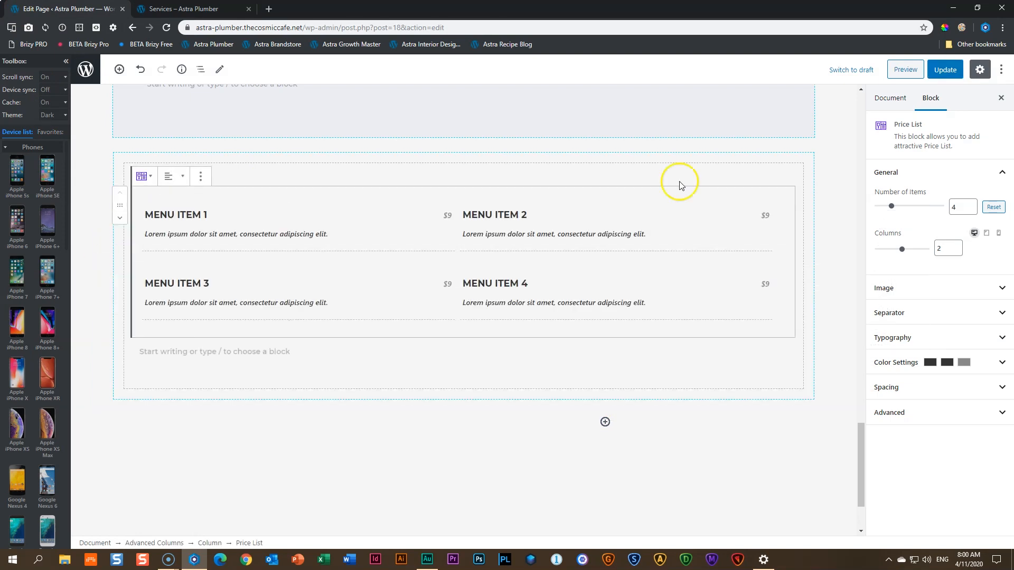
click(950, 73)
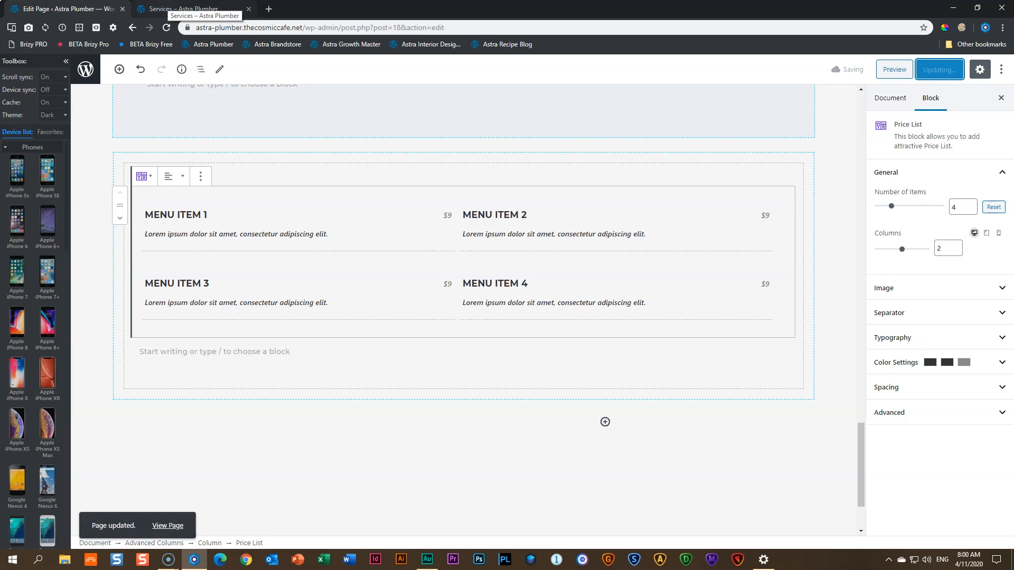
Check on the Services page preview how the price list sits inside its column container.
click(182, 8)
scroll(275, 352, down, 10)
scroll(275, 353, down, 8)
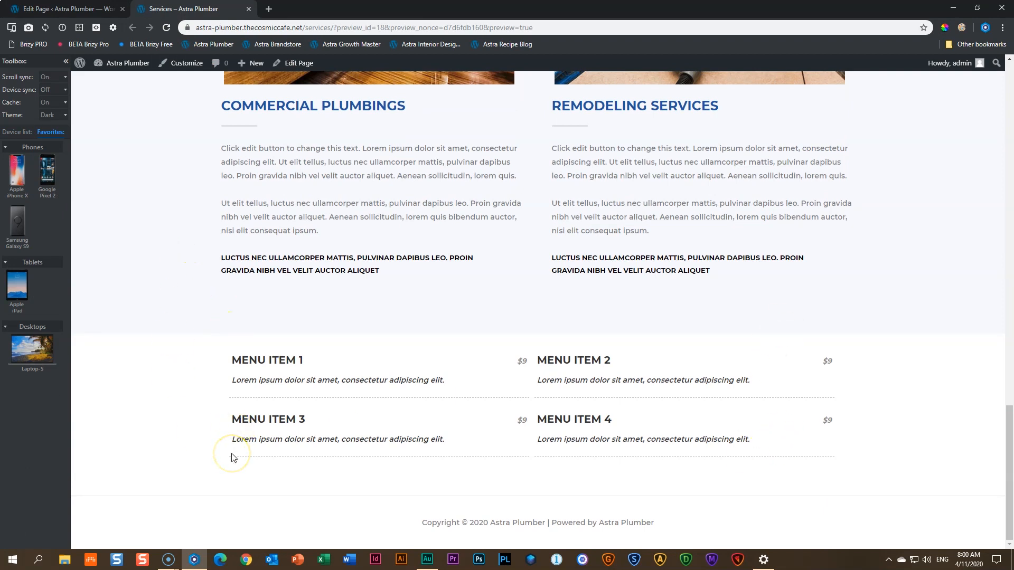
In the page editor, retitle the first price list item TOILET INSTALLATION and set its price to $120.
click(63, 8)
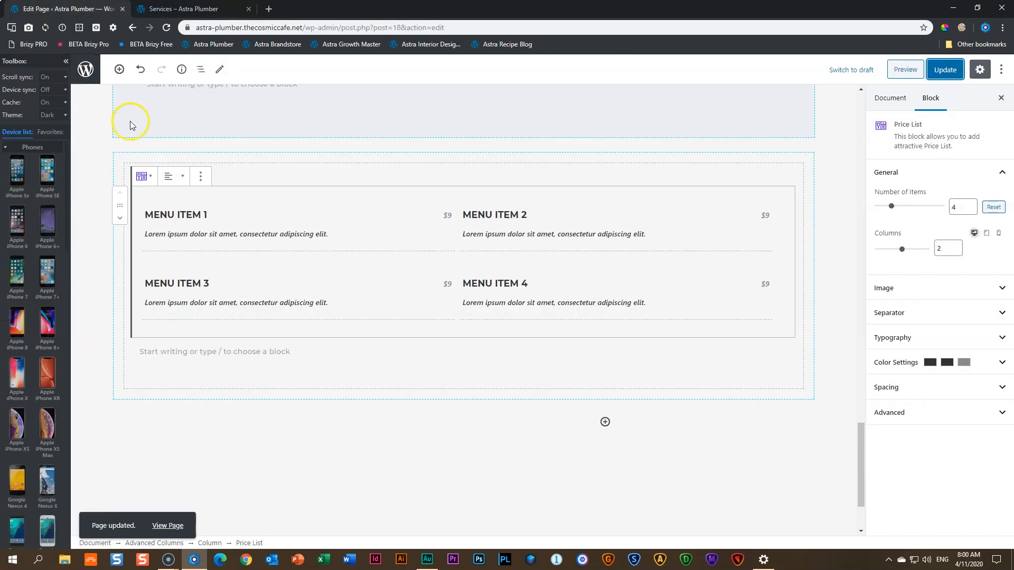
click(225, 409)
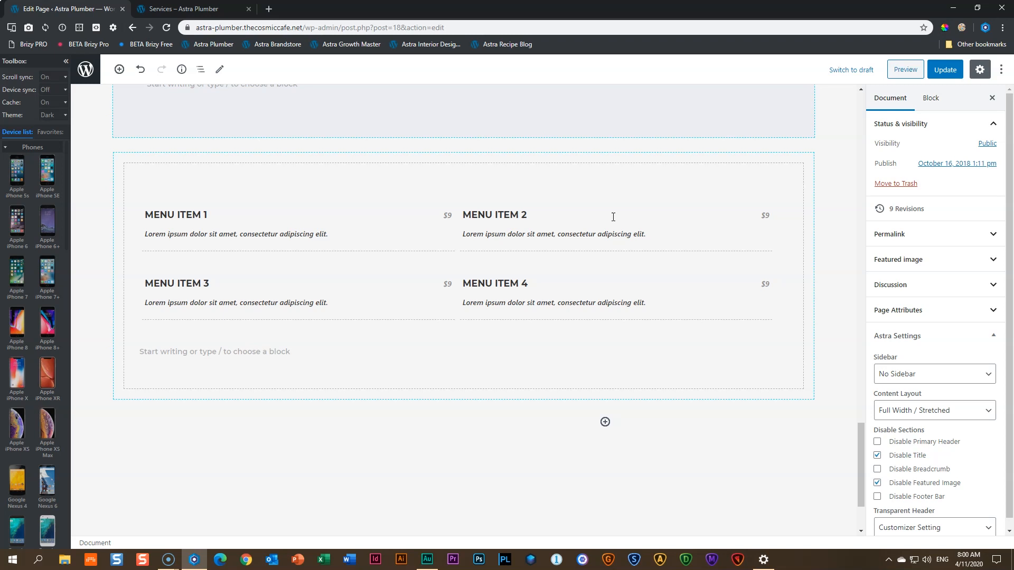
triple_click(185, 211)
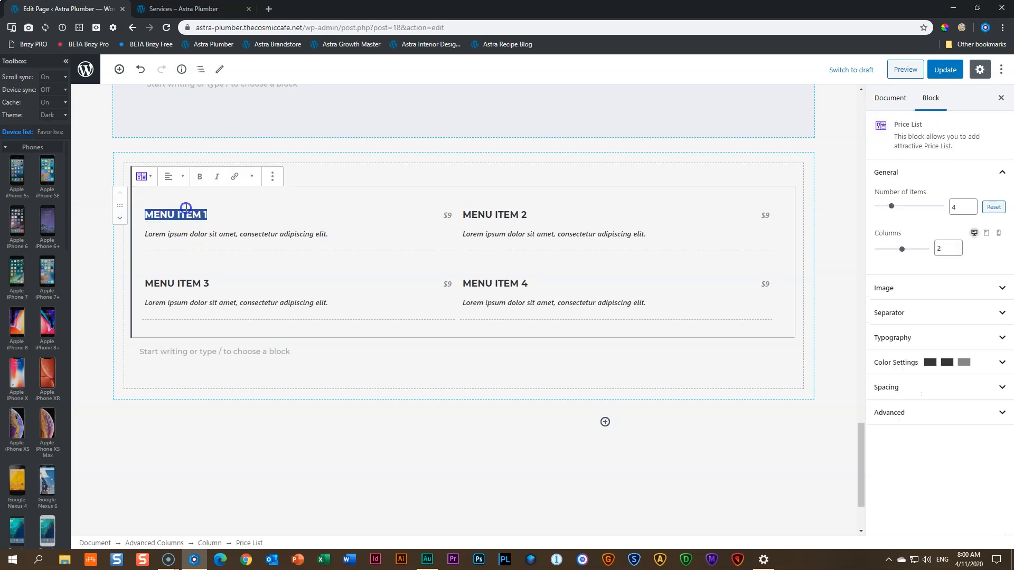
text(TOI)
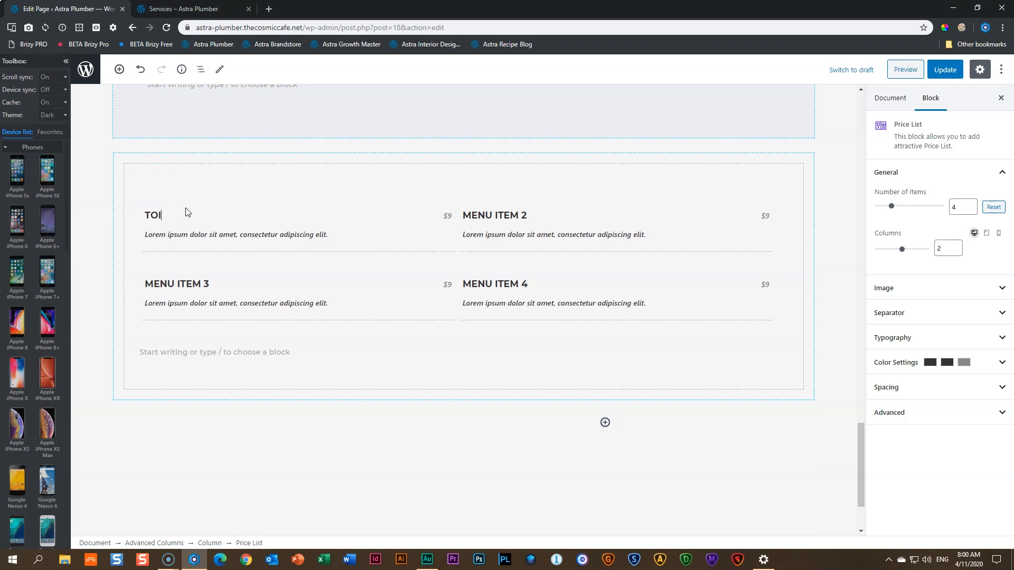
text(LET INSTALLATION)
click(217, 231)
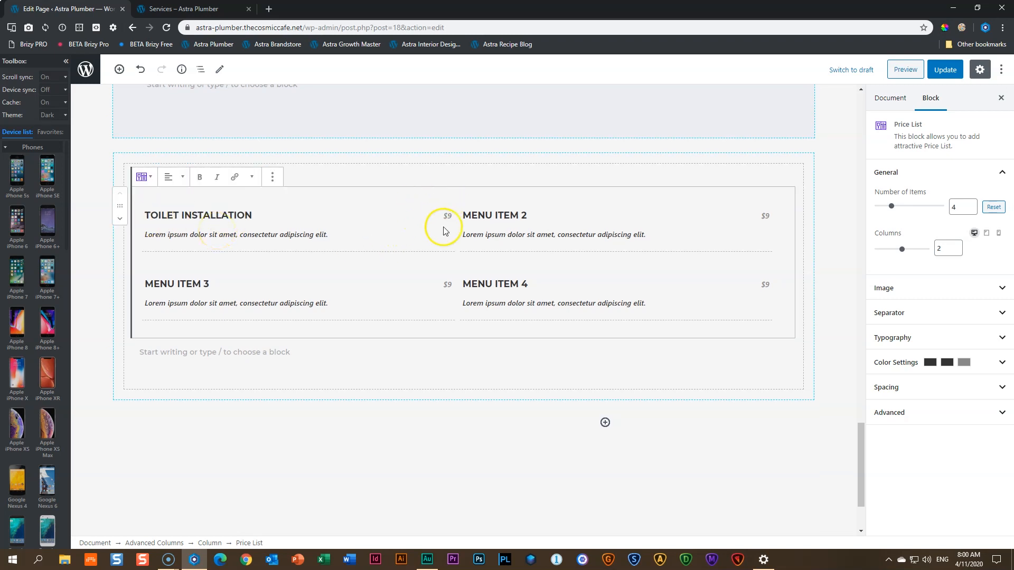
click(456, 216)
key(BackSpace)
text(120)
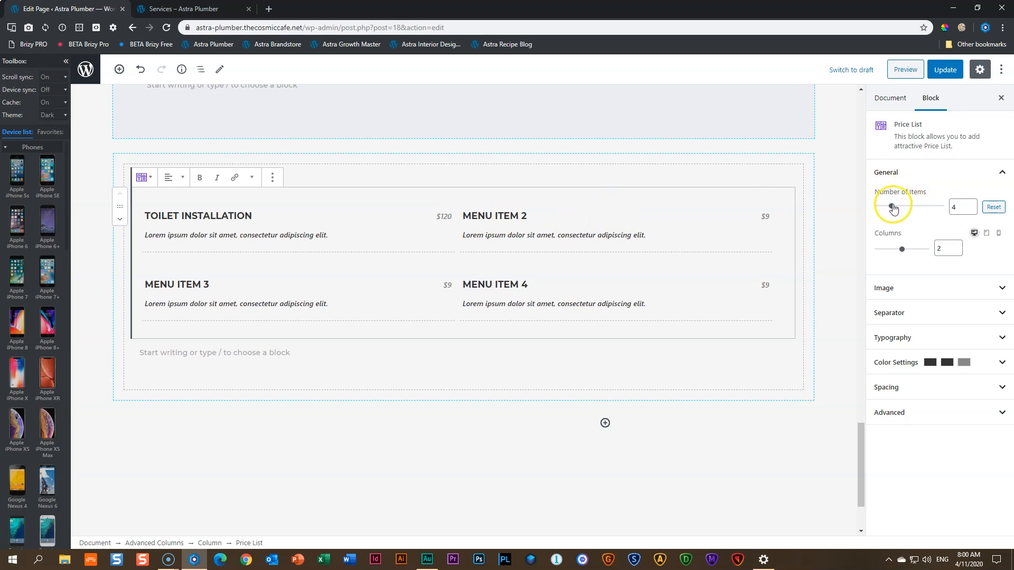
Set the price list to 9 items arranged in 3 columns.
mouse_move(892, 207)
mouse_down()
mouse_move(909, 207)
mouse_move(894, 213)
mouse_up()
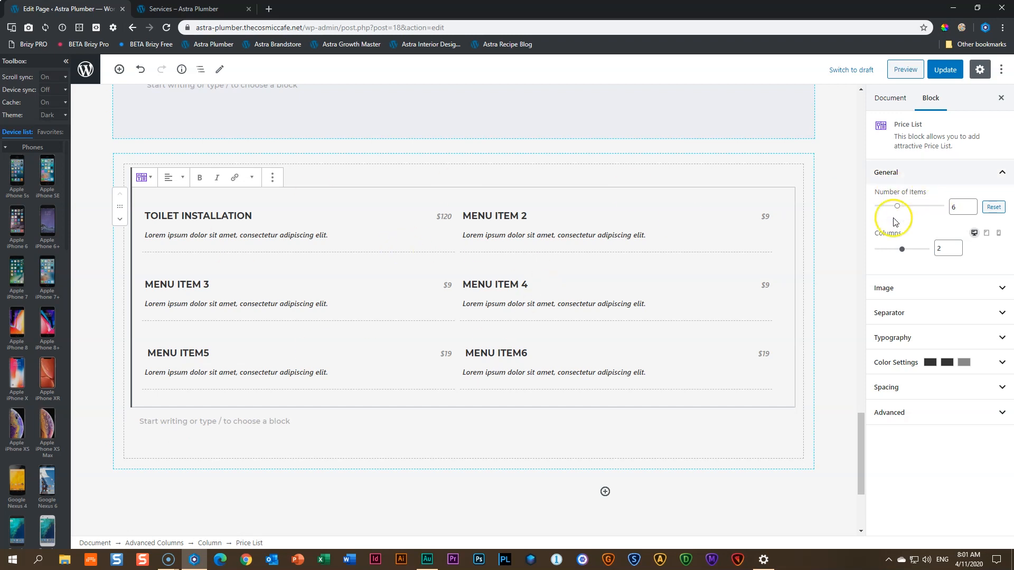
drag(898, 207, 901, 208)
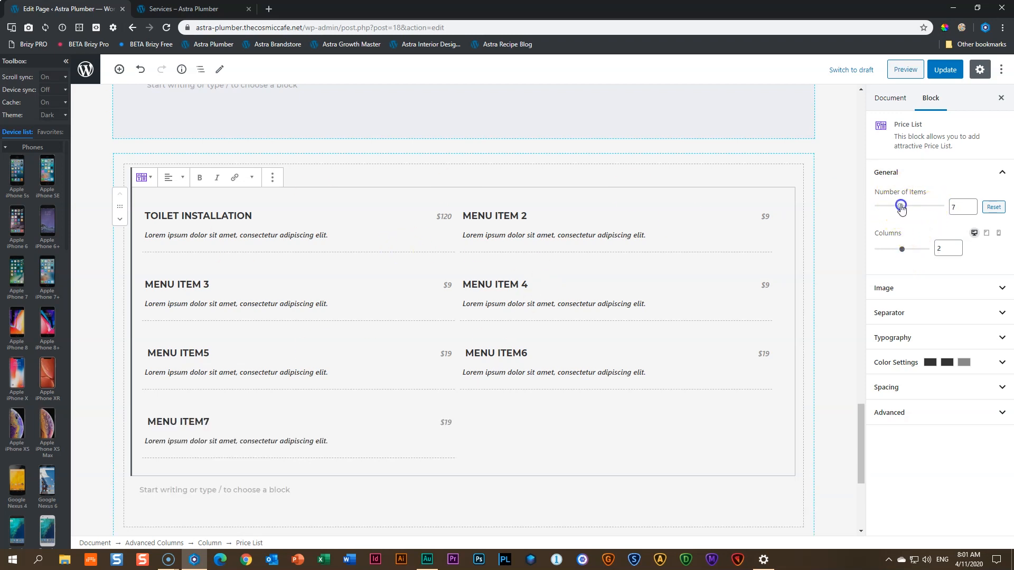
click(904, 250)
drag(906, 254, 919, 254)
drag(900, 205, 907, 207)
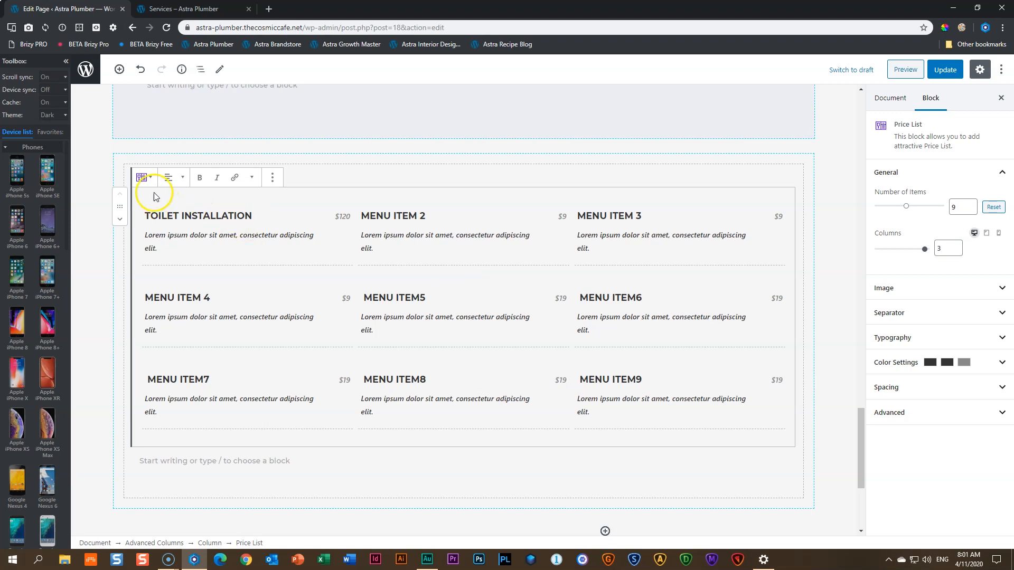
Try centre and right text alignment on the price list, then return it to left alignment.
click(177, 184)
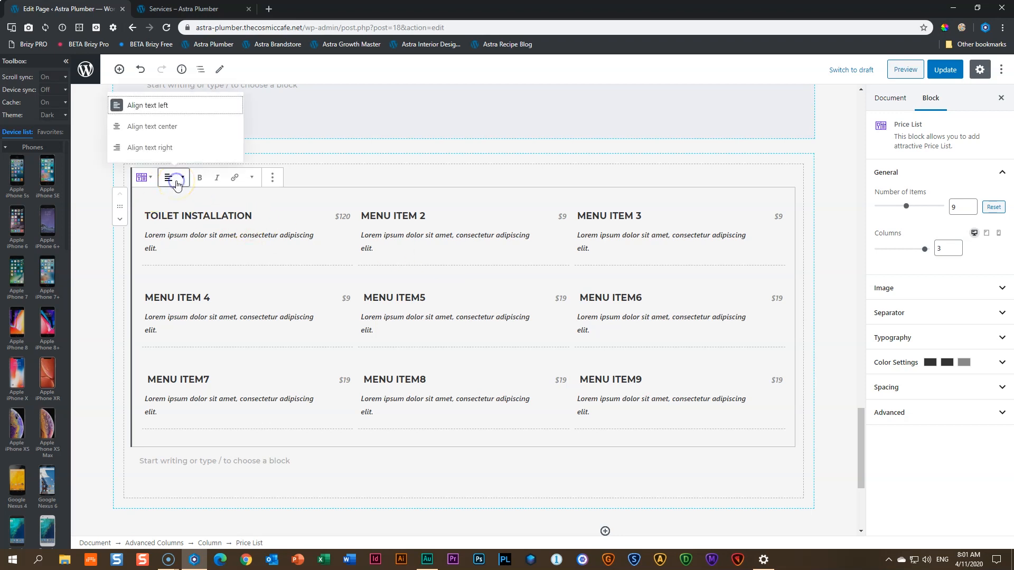
click(168, 126)
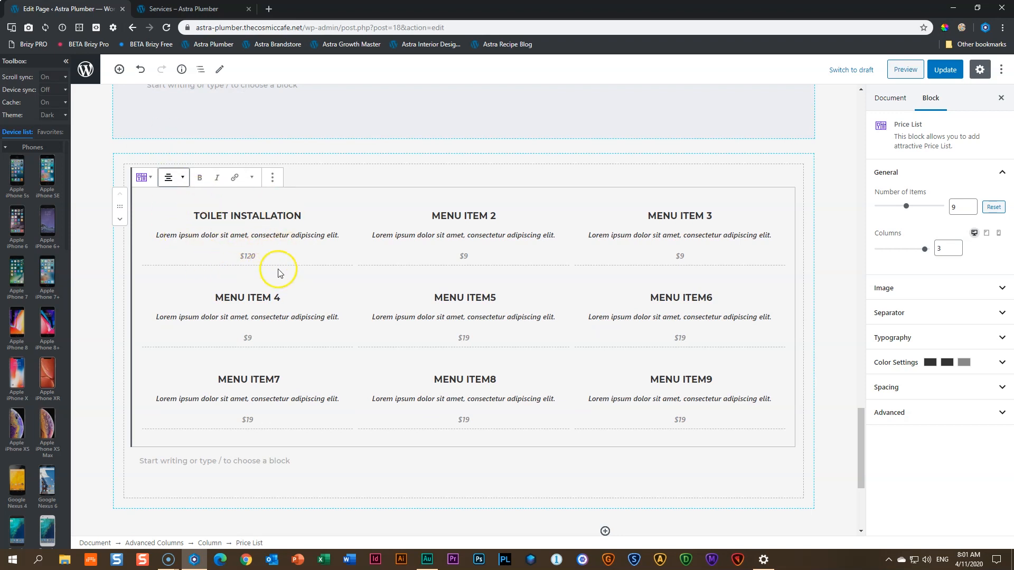
click(169, 177)
click(166, 149)
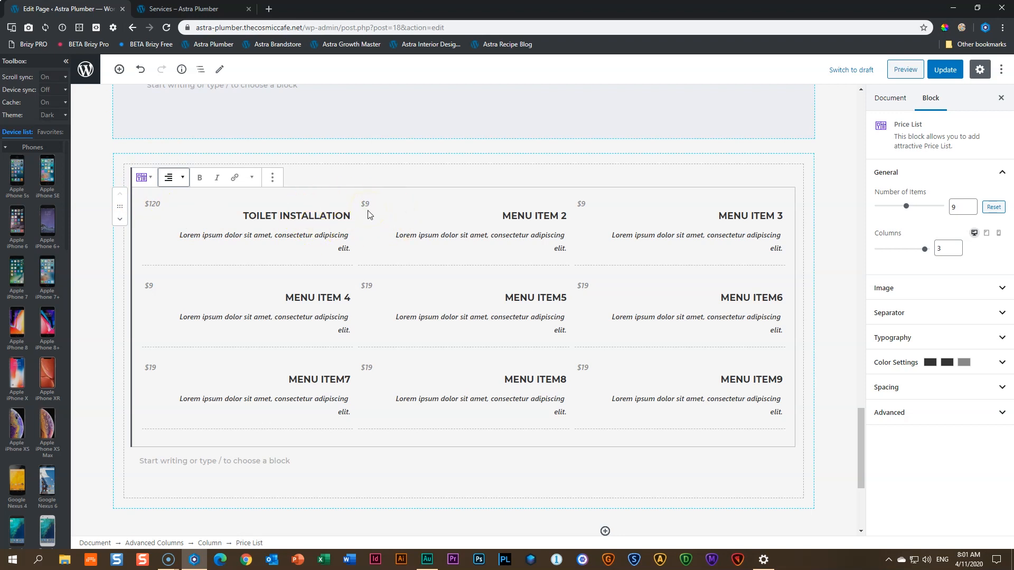
click(172, 178)
click(155, 106)
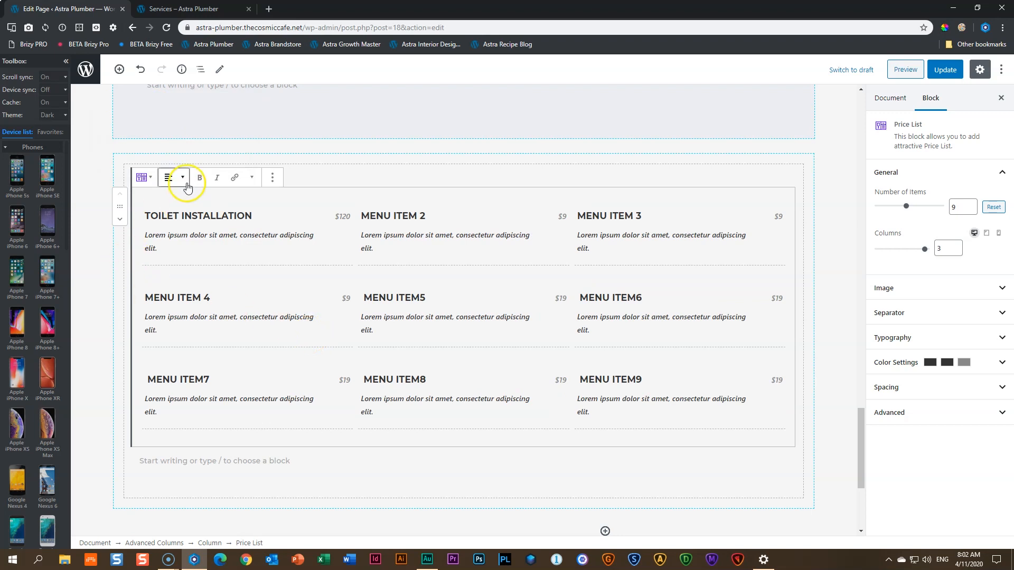
Try centred text on the price list once more, then restore its left alignment.
click(173, 178)
click(179, 131)
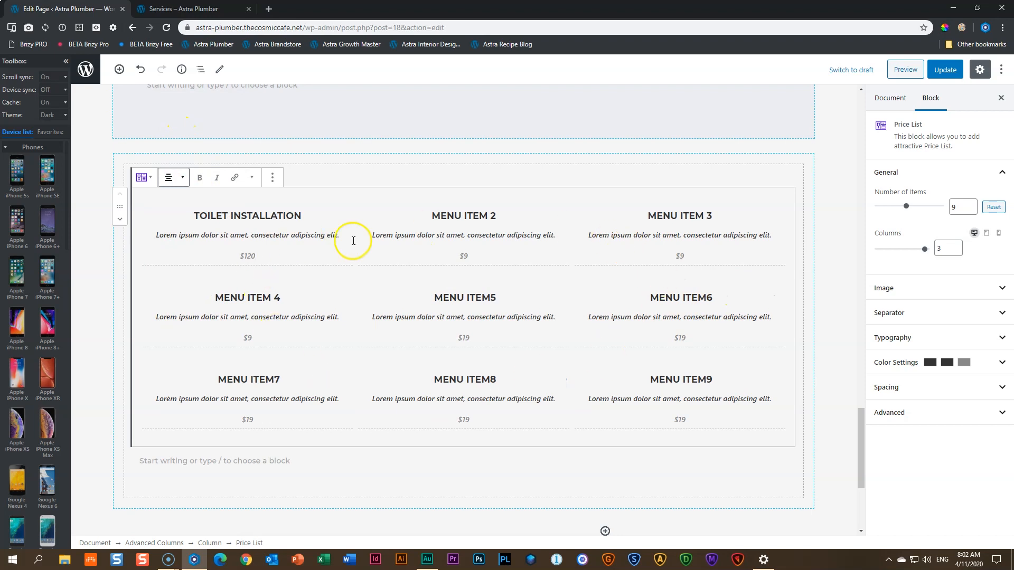
click(170, 178)
click(142, 105)
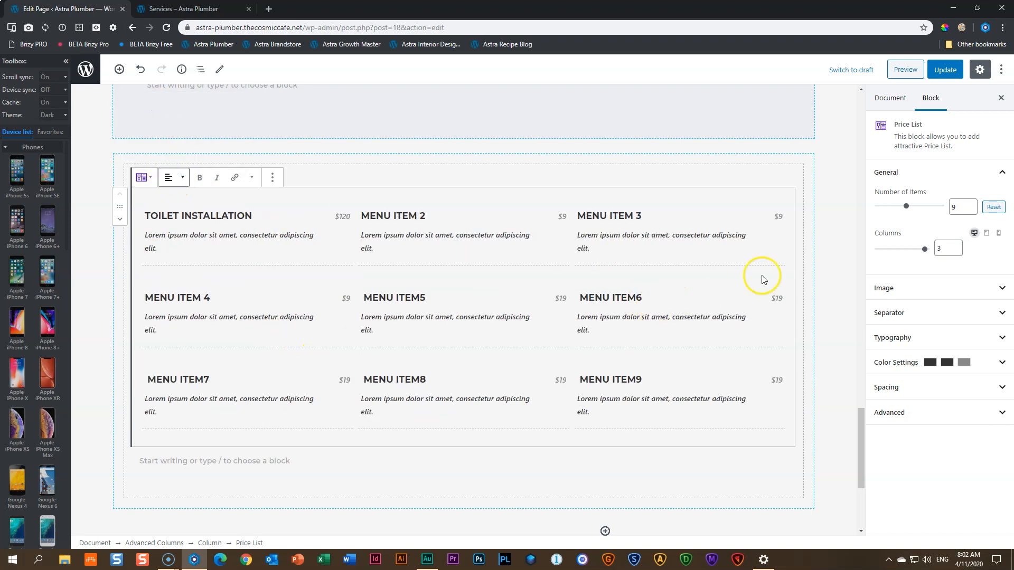
Add image-11.jpg from the media library as the image of the TOILET INSTALLATION item.
click(887, 174)
click(898, 198)
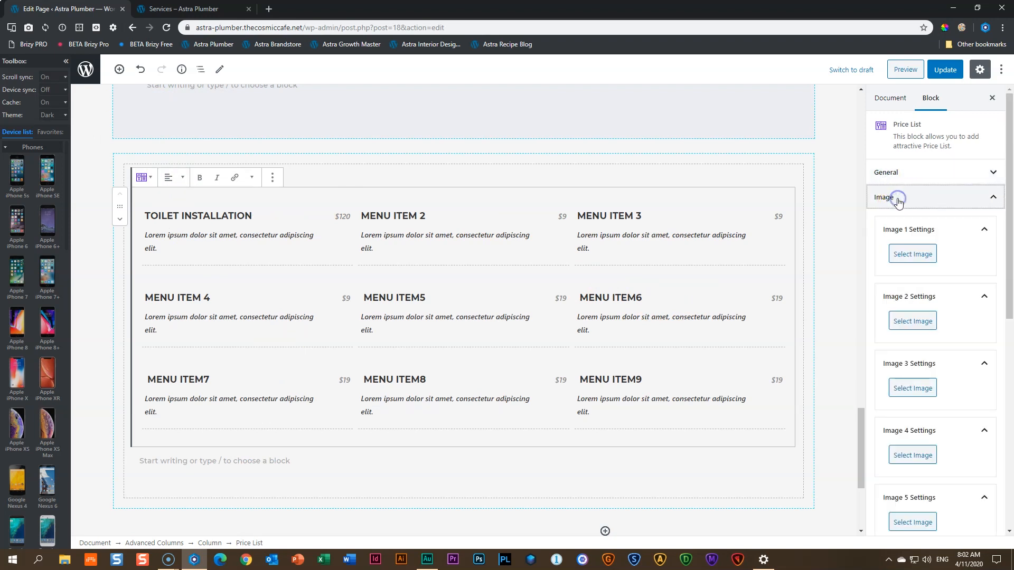
click(906, 251)
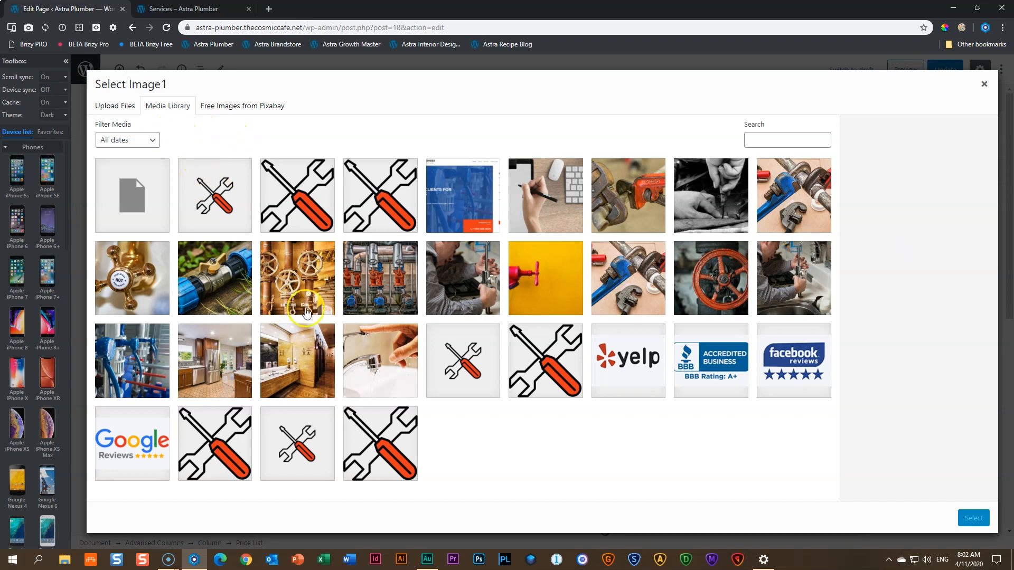
click(776, 206)
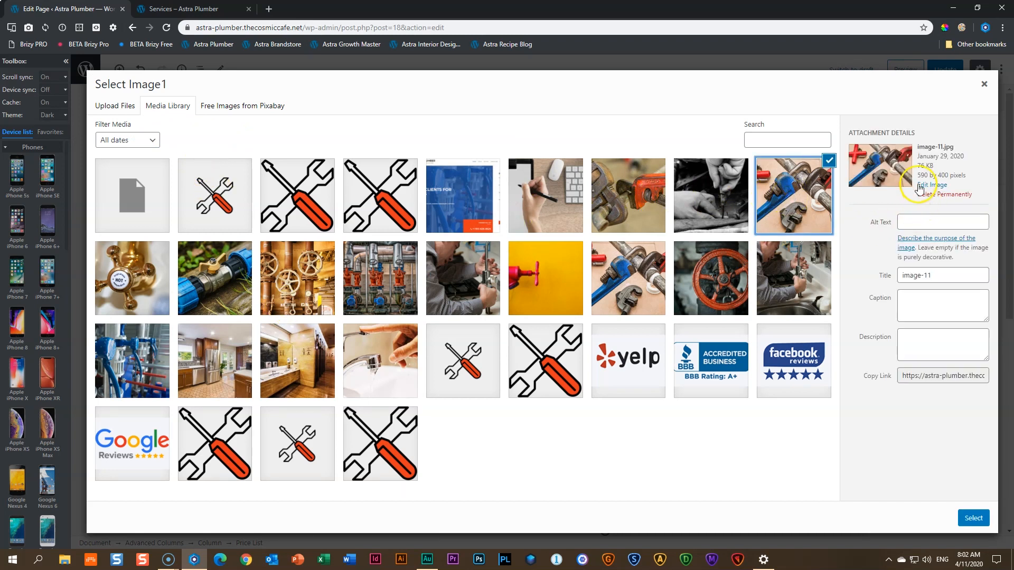
drag(914, 141, 937, 175)
click(935, 184)
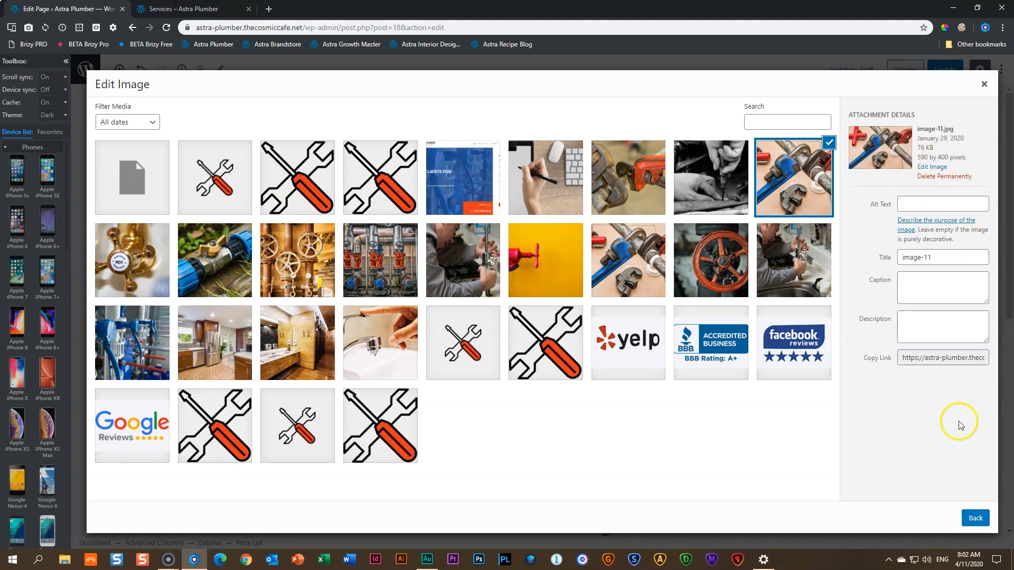
click(976, 519)
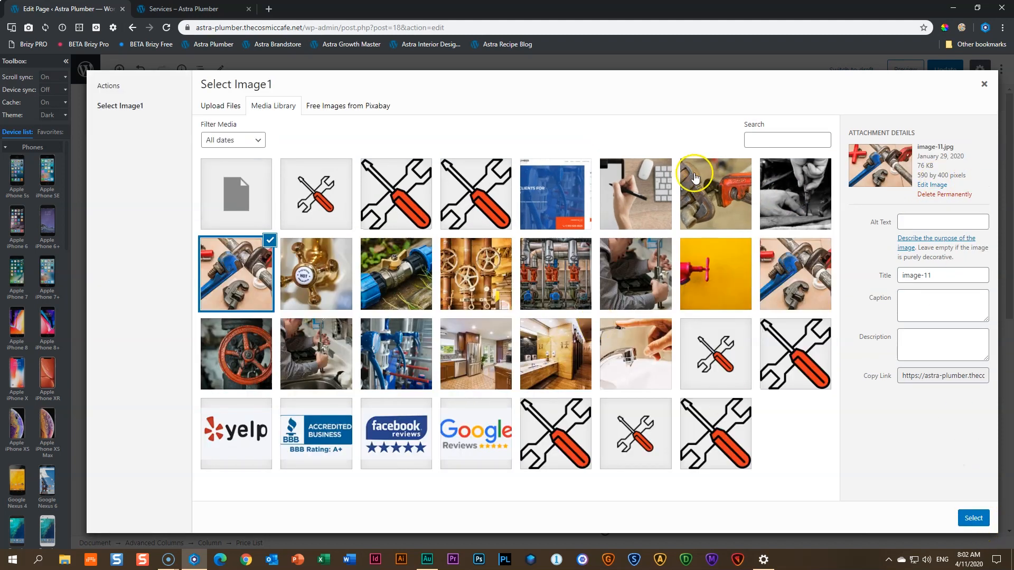
click(974, 518)
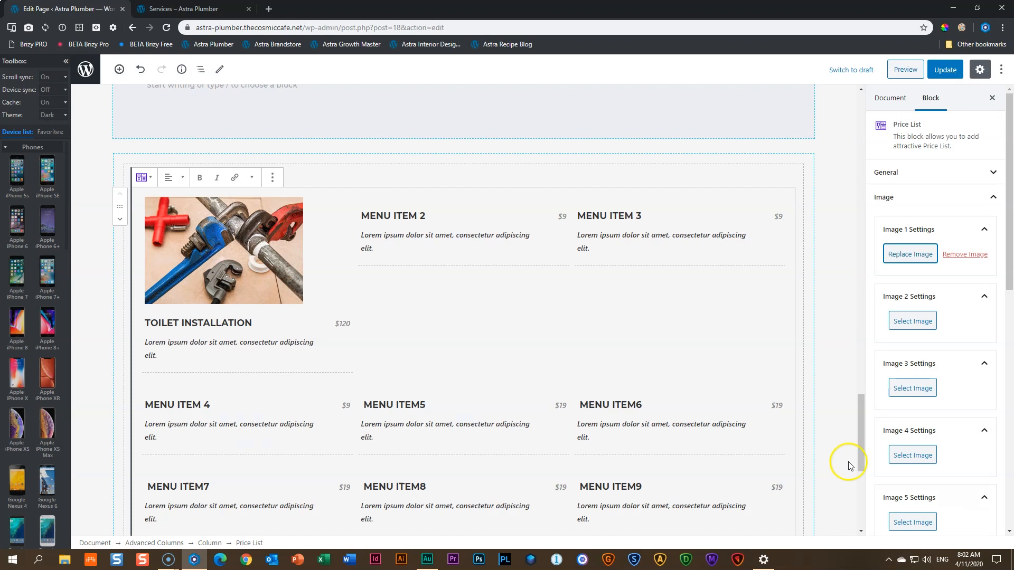
Add banner-01.jpg from the media library as the image of the second price list item.
click(928, 322)
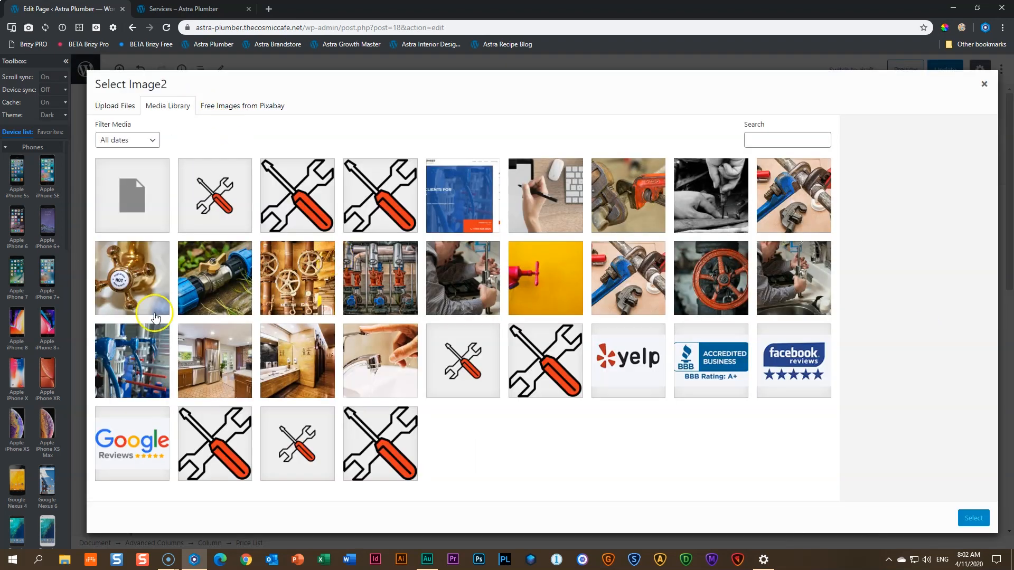
click(111, 370)
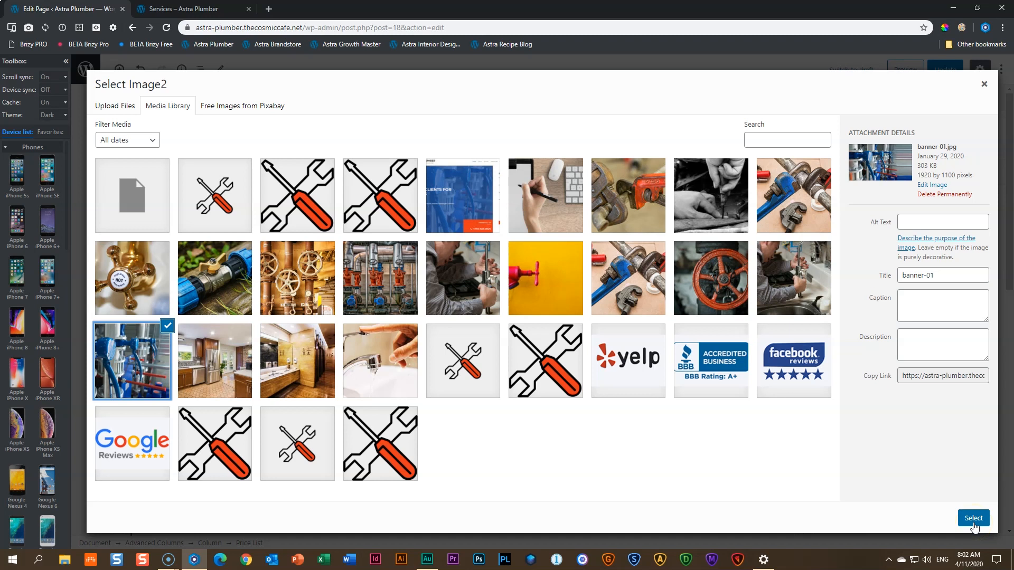
click(975, 526)
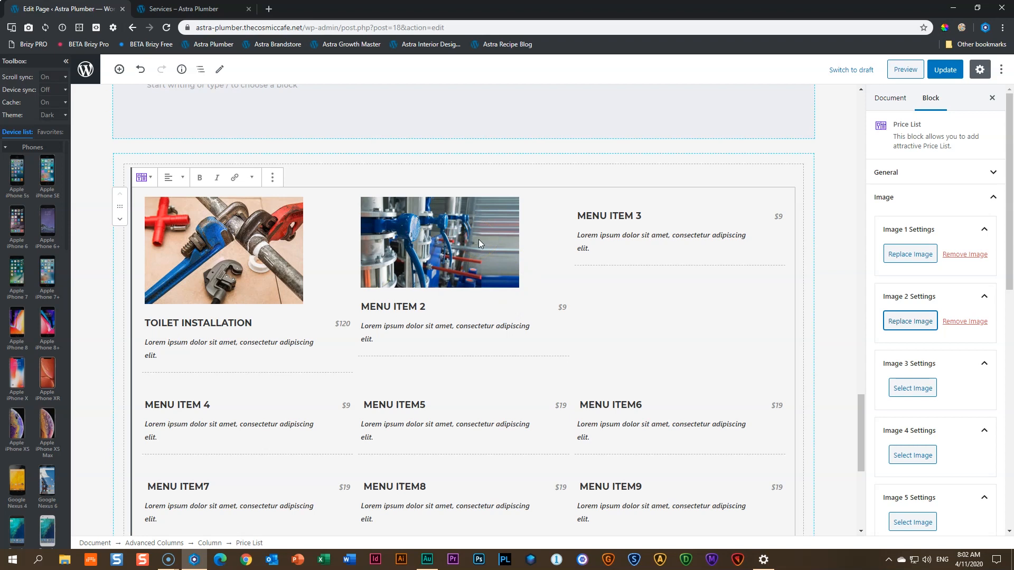
Remove the images from the first two price list items and look through the image settings of all items.
click(964, 322)
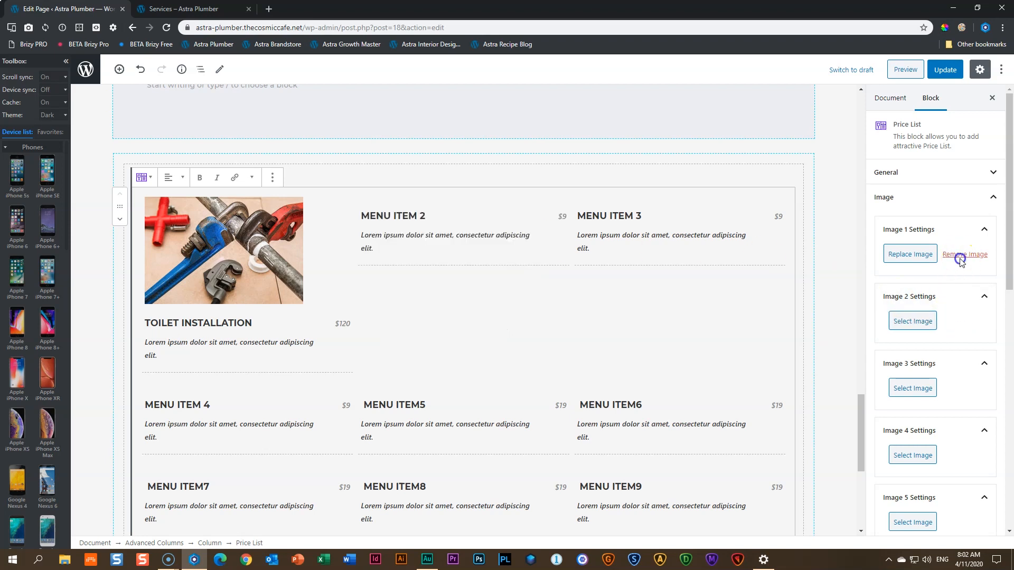
click(962, 254)
scroll(951, 259, down, 7)
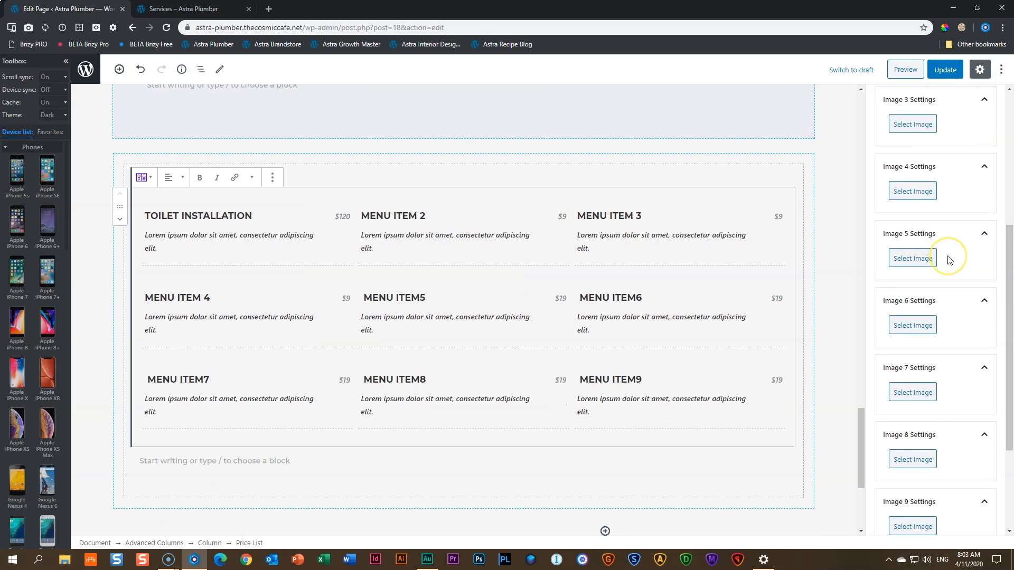
scroll(949, 260, up, 7)
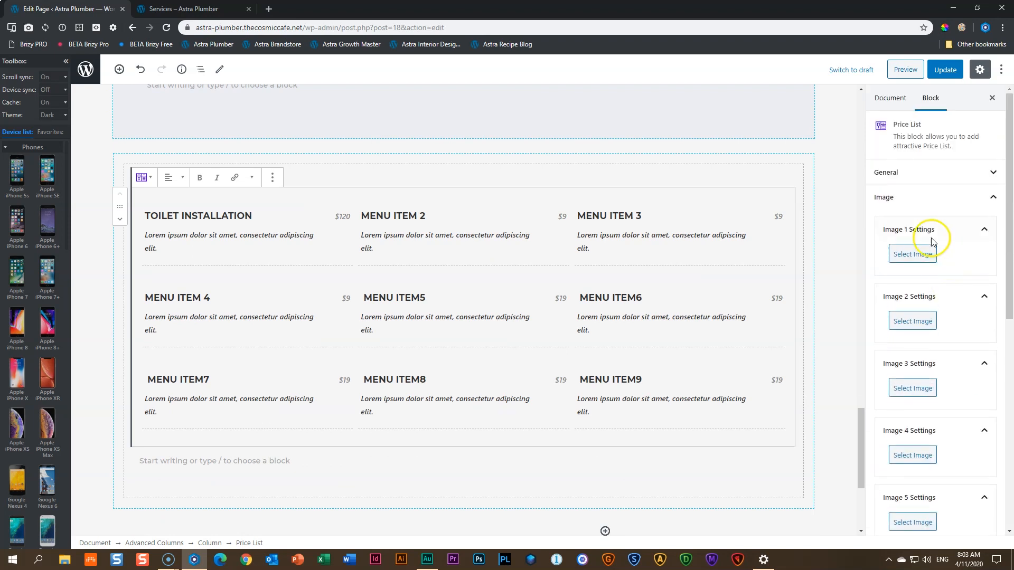
scroll(908, 255, down, 7)
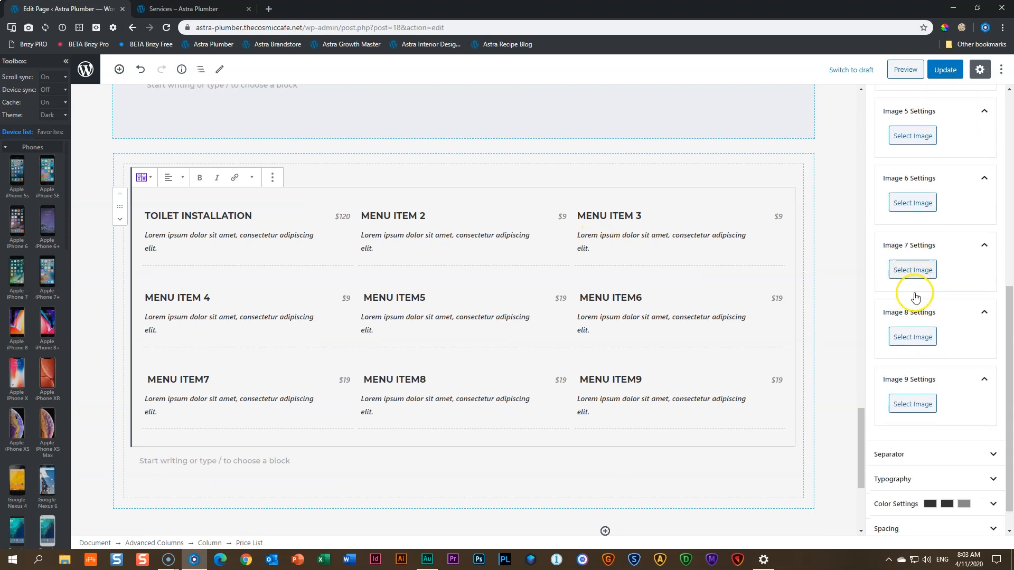
scroll(962, 359, up, 7)
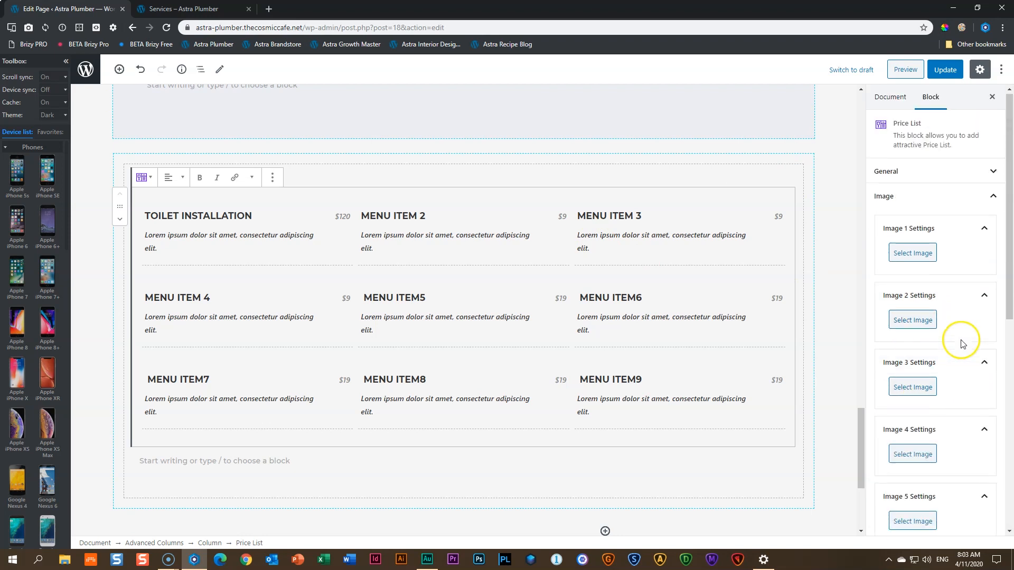
Set the price list separator's width to 90% and its thickness to 3.
click(908, 199)
click(911, 228)
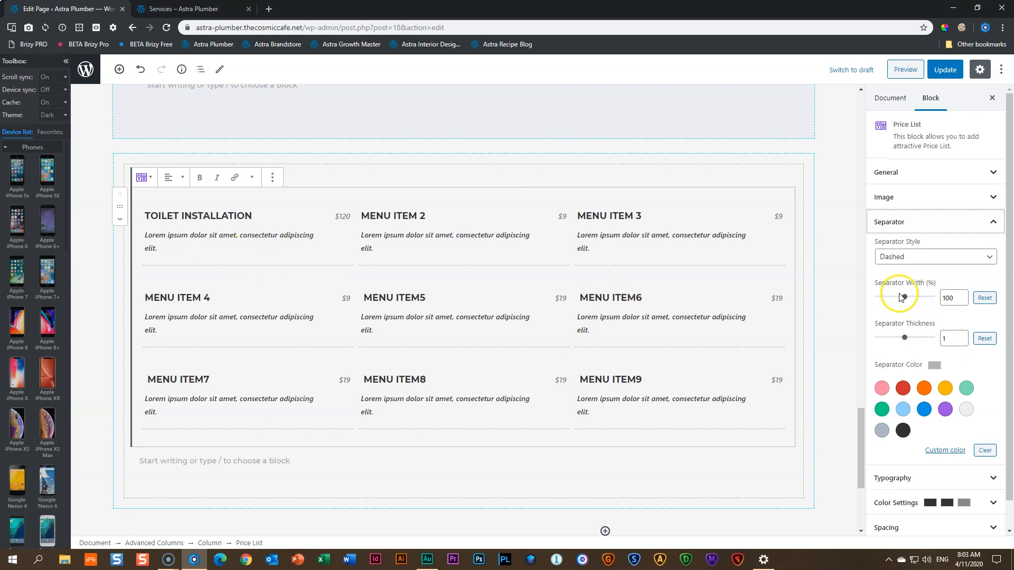
click(898, 298)
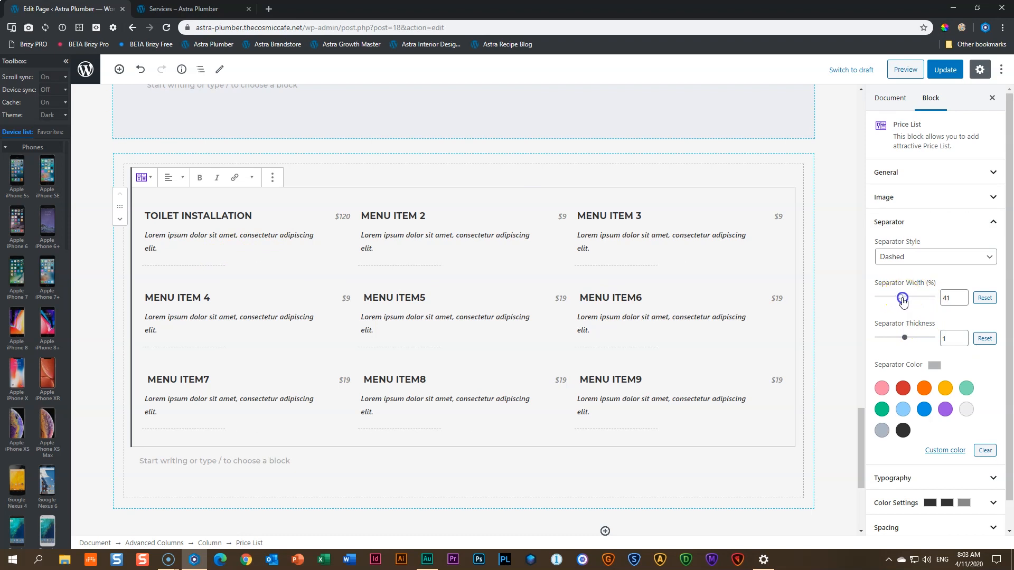
mouse_move(912, 299)
mouse_down()
mouse_move(935, 301)
mouse_move(925, 297)
mouse_up()
mouse_move(901, 339)
mouse_down()
mouse_move(911, 340)
mouse_move(888, 339)
mouse_up()
Try red on the price list separators, then set their colour to blue.
click(903, 388)
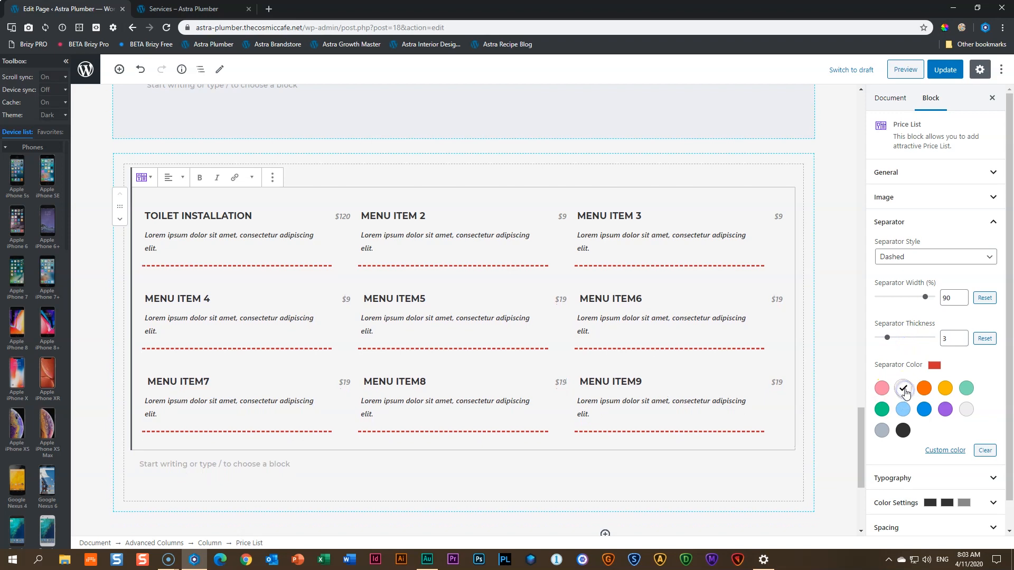
click(924, 409)
scroll(924, 404, down, 1)
scroll(913, 322, up, 1)
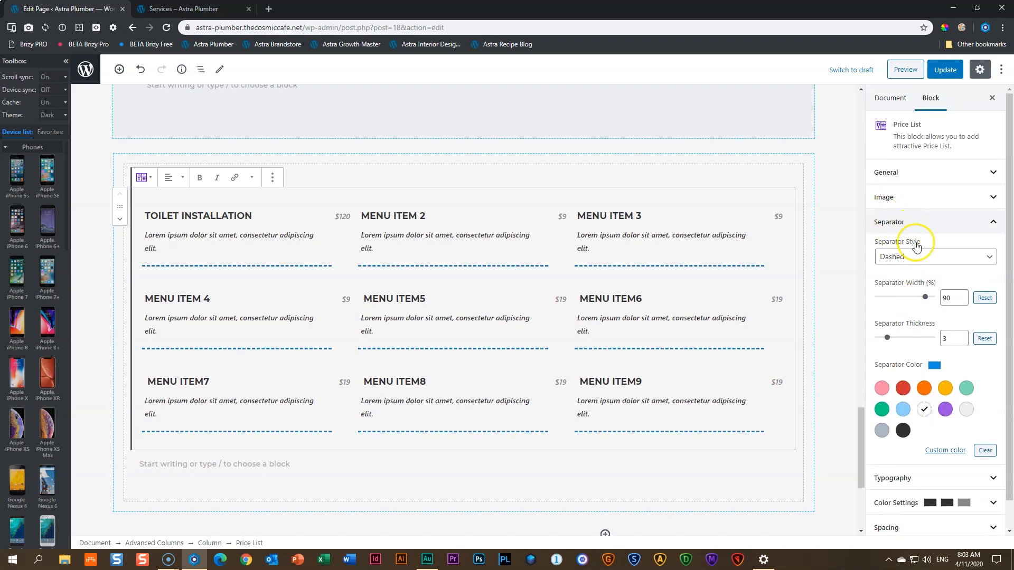
Reduce the separator thickness to 1, trying a thickness of 2 for comparison.
click(963, 342)
click(963, 342)
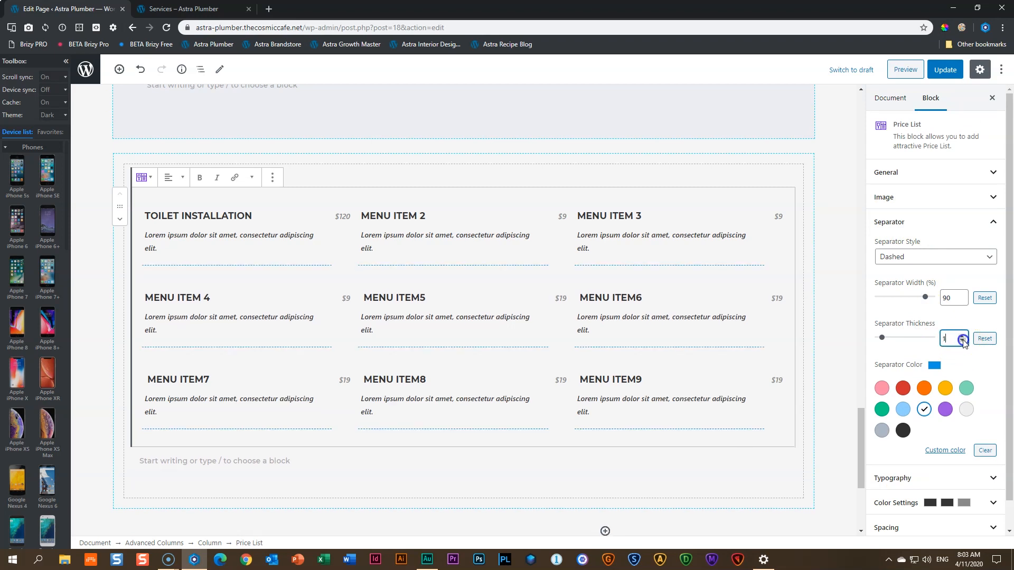
click(963, 338)
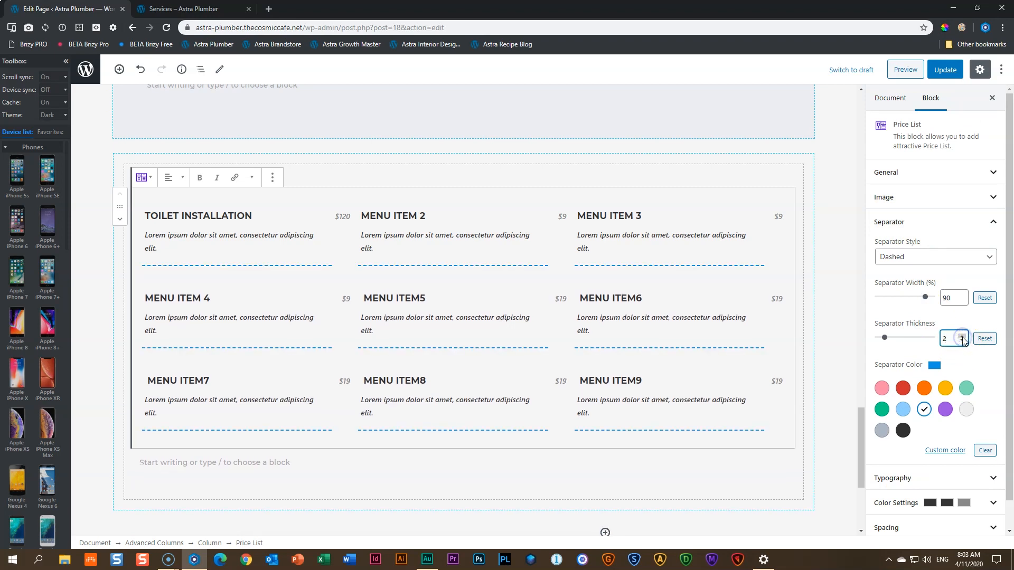
click(963, 342)
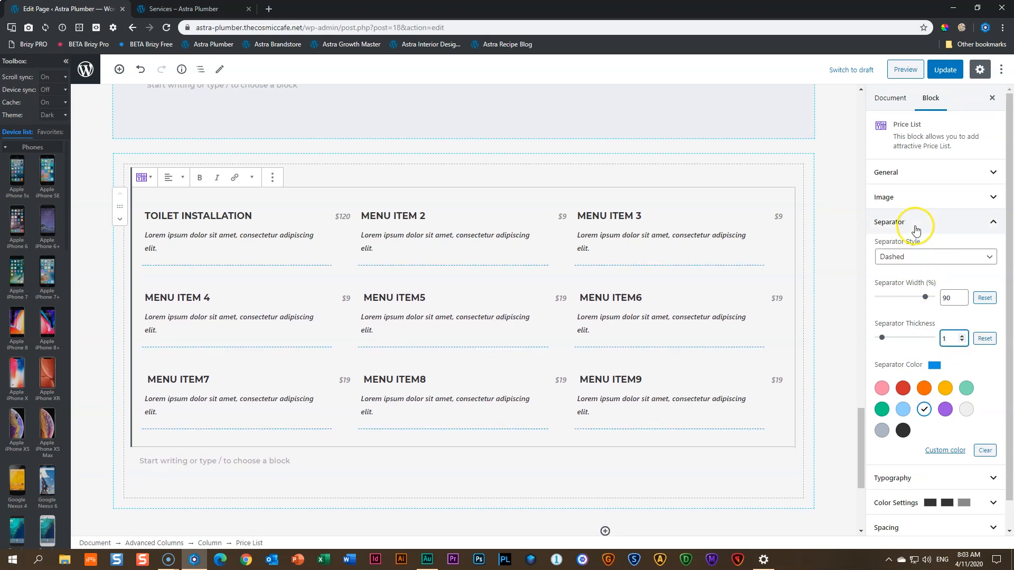
Set the desktop font size of the price list's prices to 22.9 px.
click(892, 226)
click(904, 252)
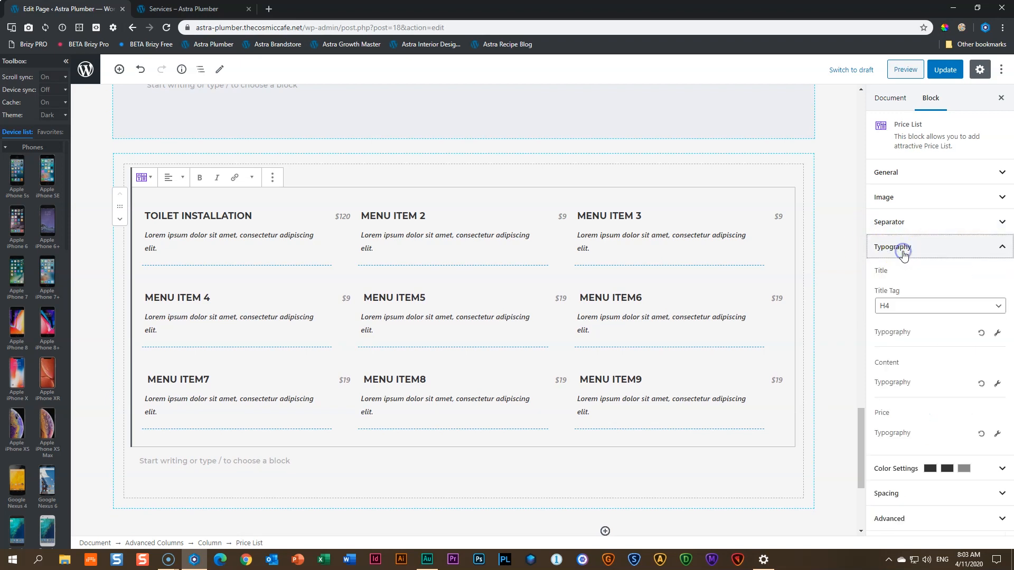
click(904, 259)
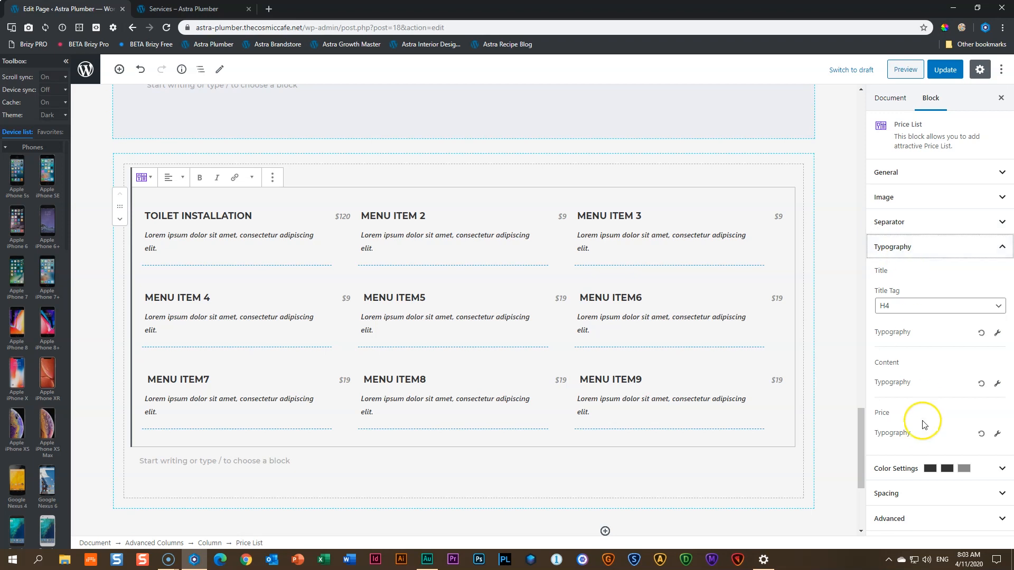
click(996, 435)
scroll(1010, 461, down, 2)
scroll(1010, 461, down, 2)
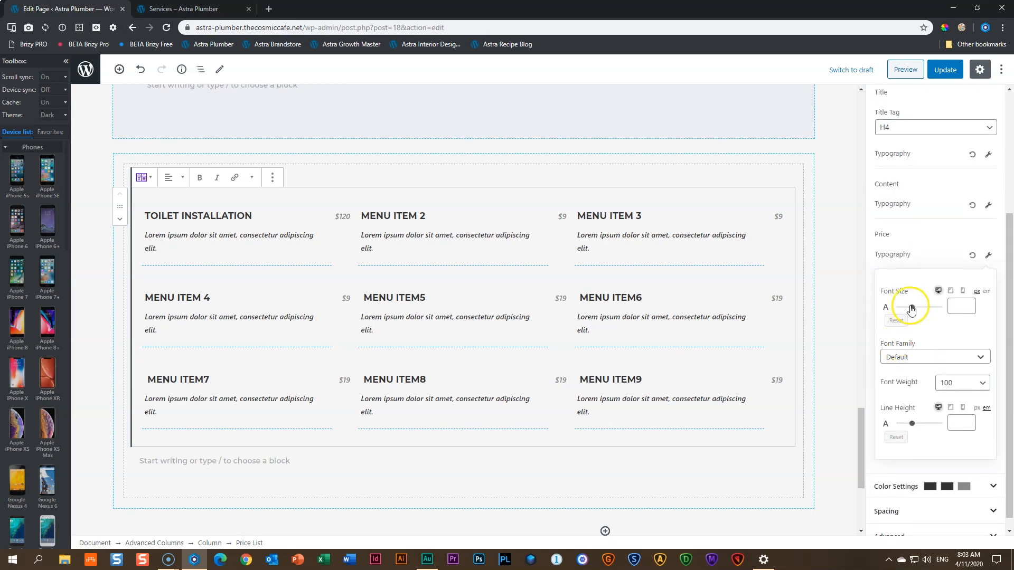
click(970, 305)
drag(901, 307, 911, 311)
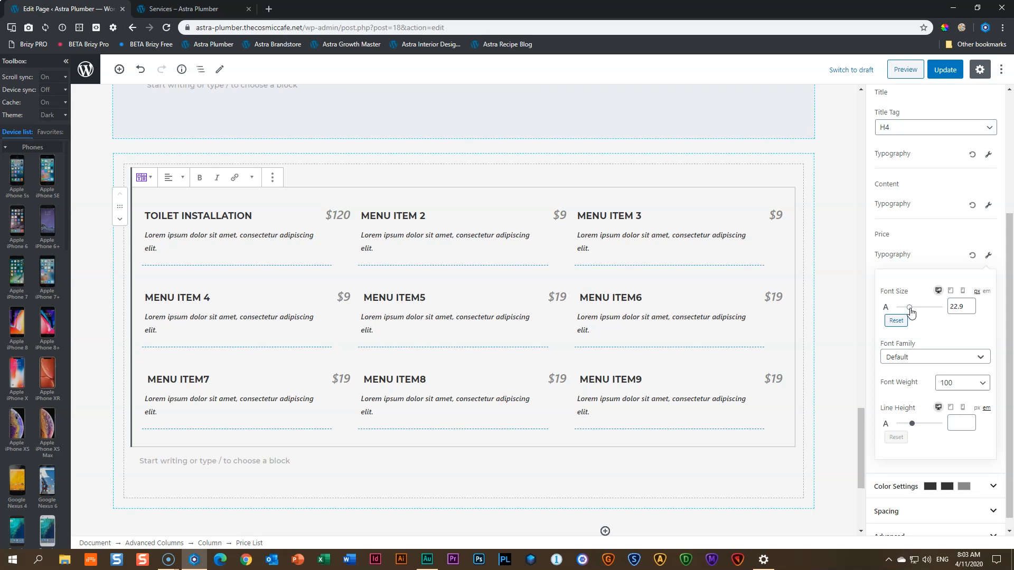
Reset the desktop font size of the prices, then set it to 22.9 px again.
click(938, 291)
click(897, 321)
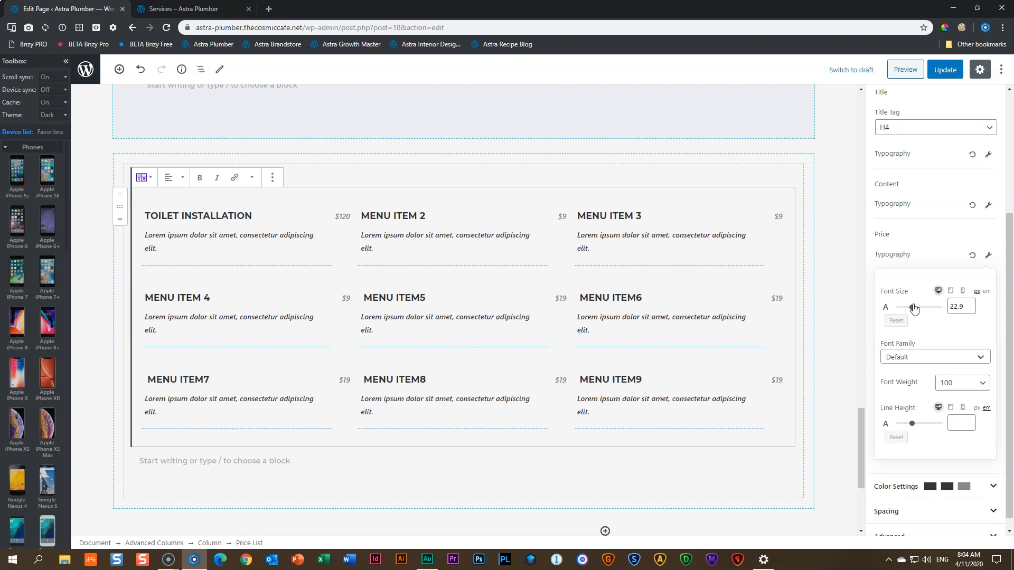
click(913, 310)
drag(910, 310, 910, 312)
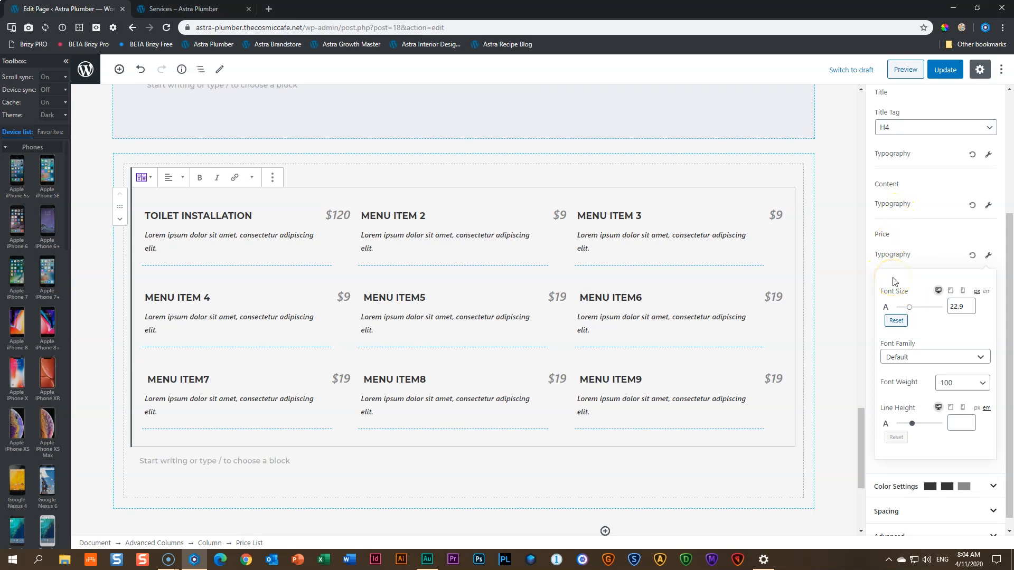
Colour the price list titles blue and the prices orange.
scroll(894, 282, up, 4)
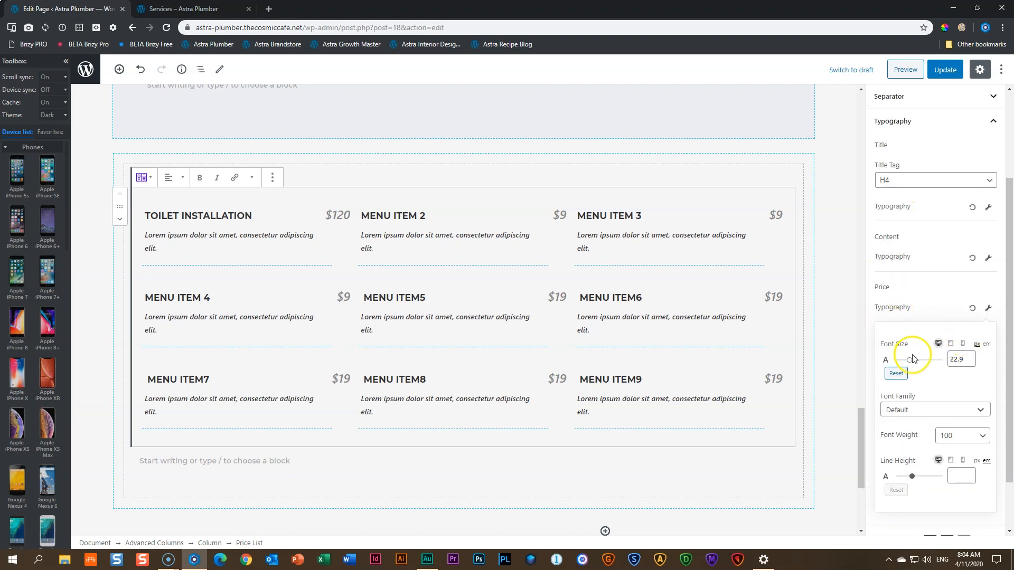
click(911, 248)
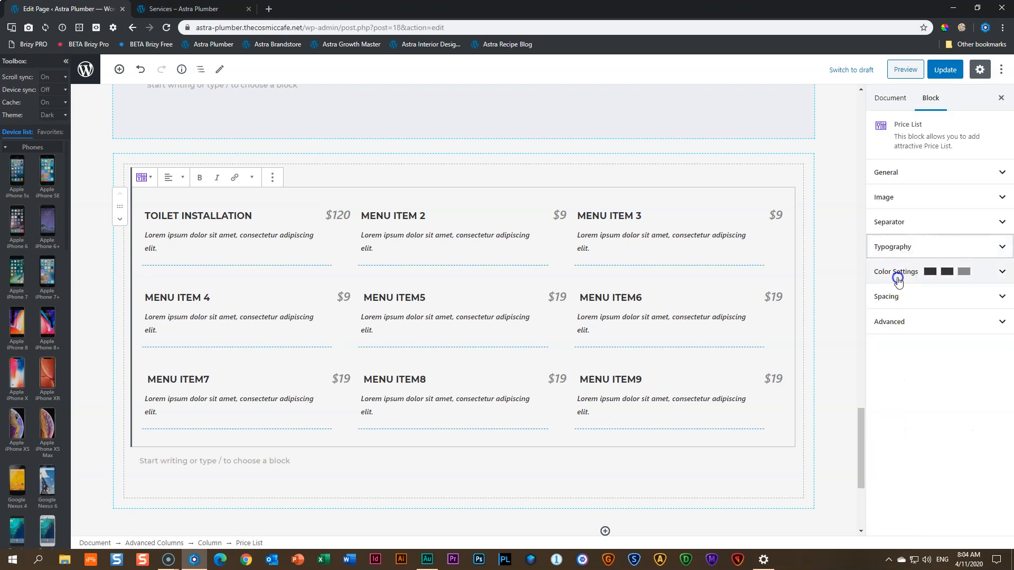
click(898, 271)
scroll(998, 302, down, 2)
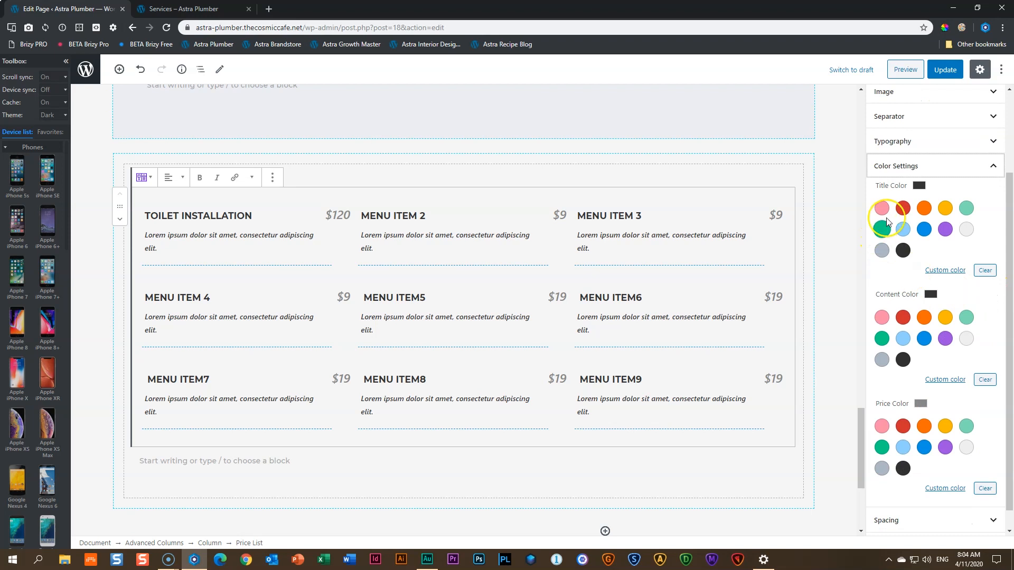
click(925, 229)
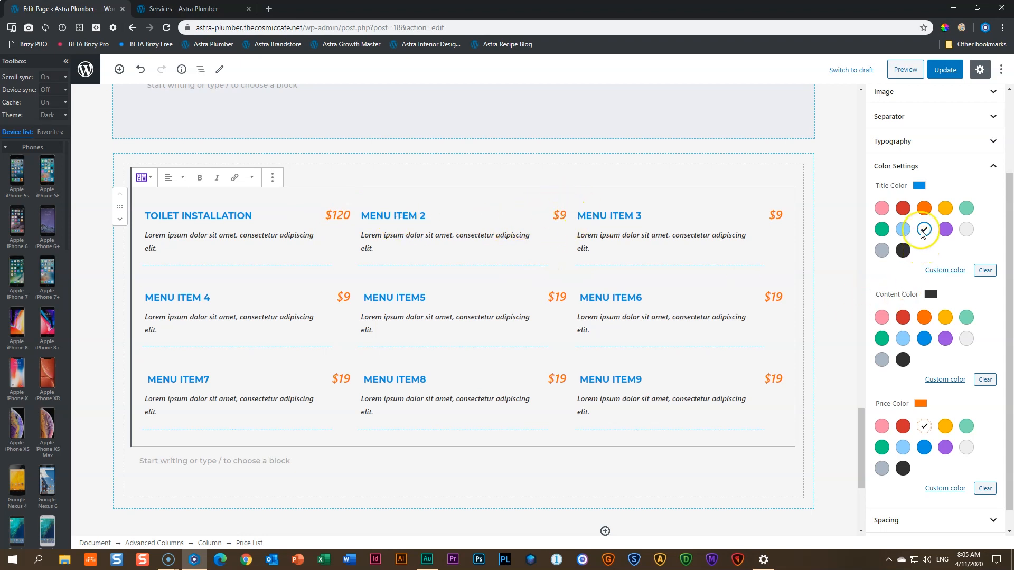
Increase the price list's column gap to 50.
click(896, 165)
click(904, 292)
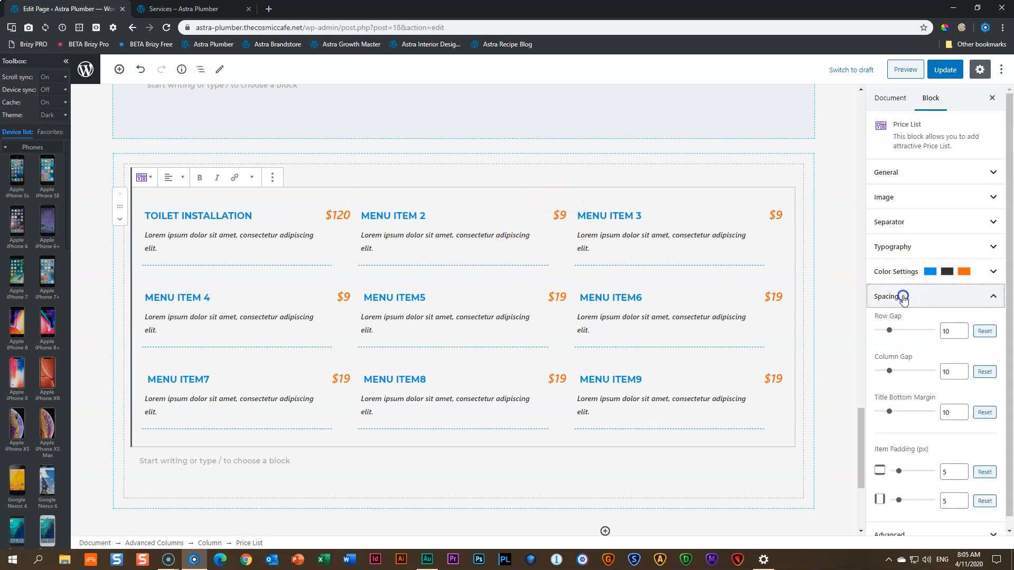
drag(1010, 265, 1010, 275)
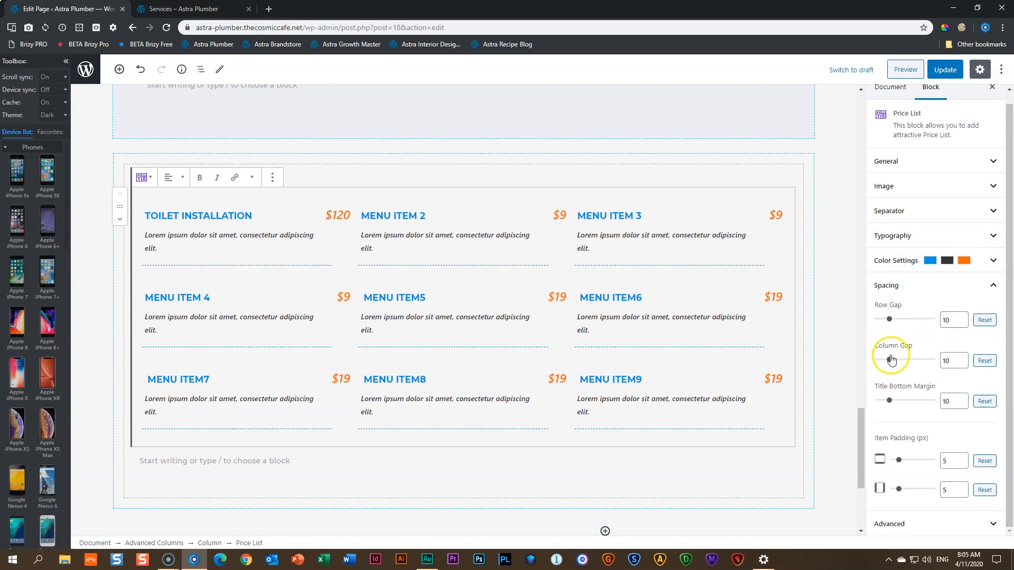
drag(890, 360, 931, 360)
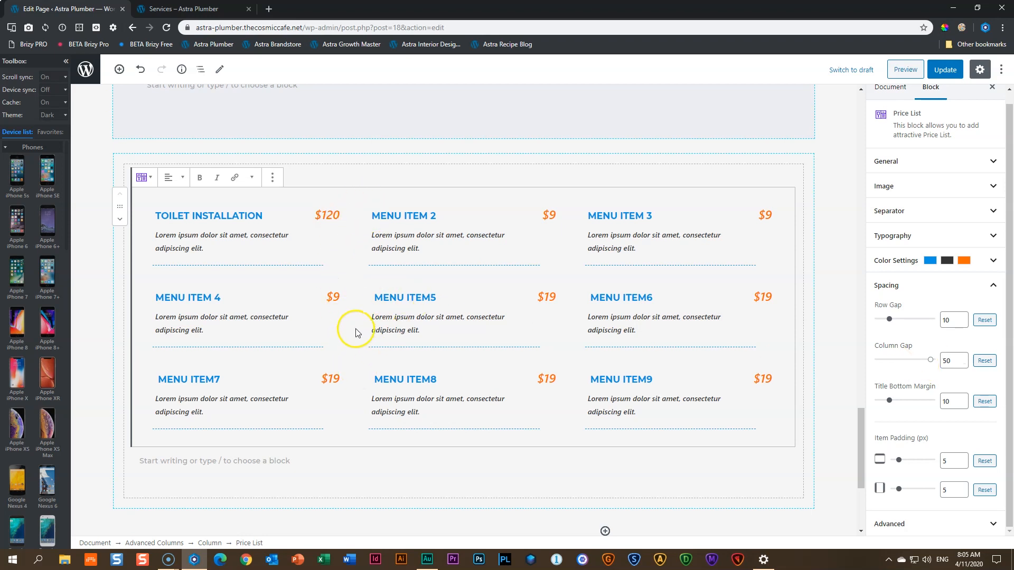
Set the price list's row gap to 18 and its title bottom margin to 14.
click(895, 318)
mouse_move(895, 318)
mouse_down()
mouse_move(933, 316)
mouse_move(898, 322)
mouse_up()
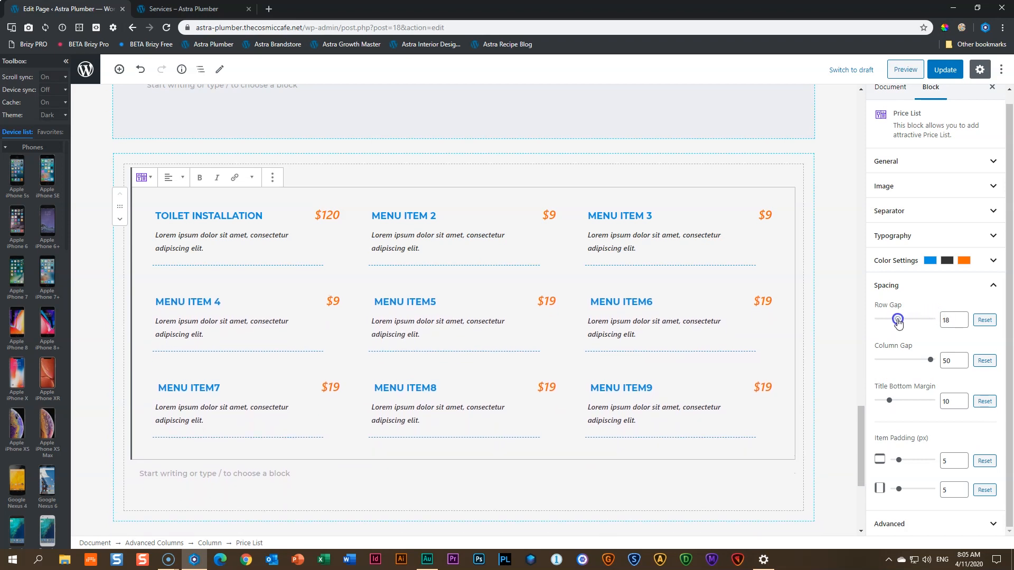
mouse_move(892, 403)
mouse_down()
mouse_move(918, 402)
mouse_move(894, 404)
mouse_up()
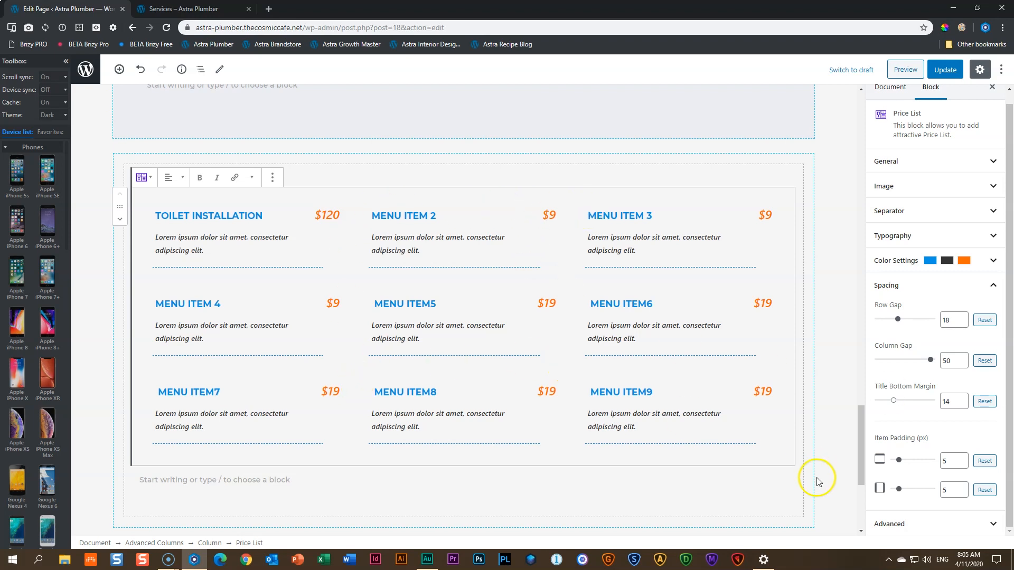
Try a left and right item padding of 34 px and check the price list on the updated Services page.
mouse_move(899, 489)
mouse_down()
mouse_move(927, 490)
mouse_move(905, 495)
mouse_up()
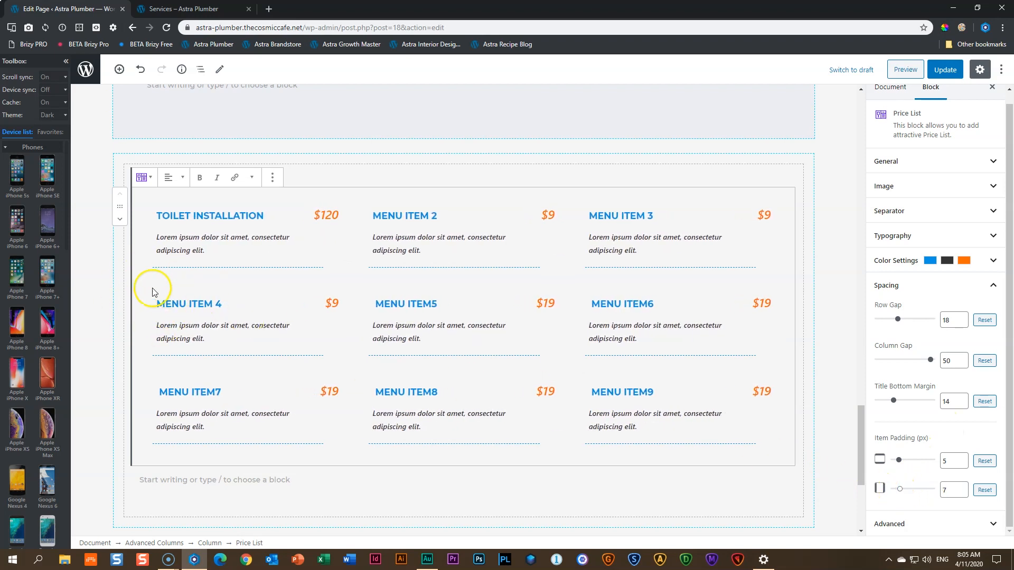
drag(903, 497, 920, 494)
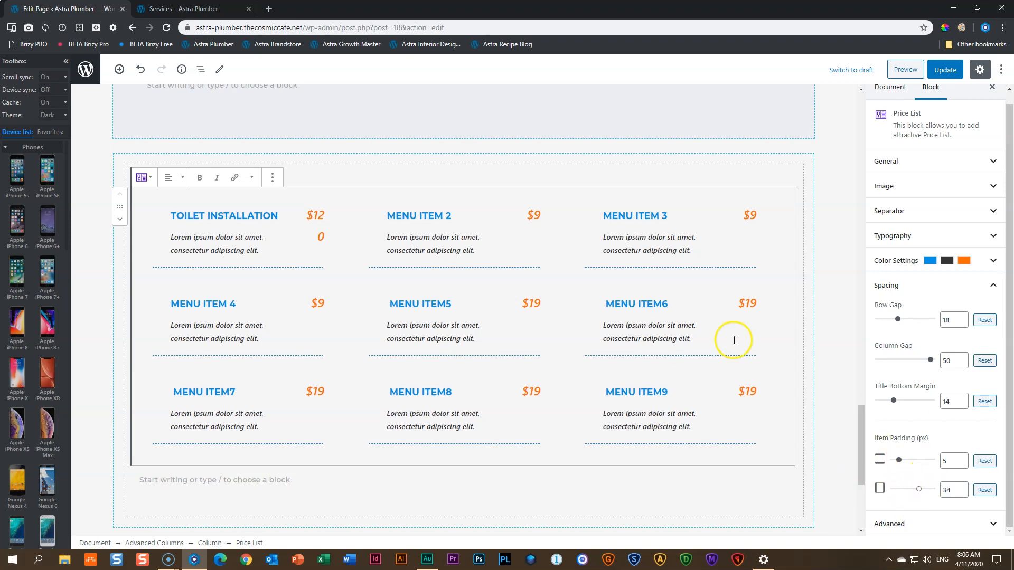
click(945, 71)
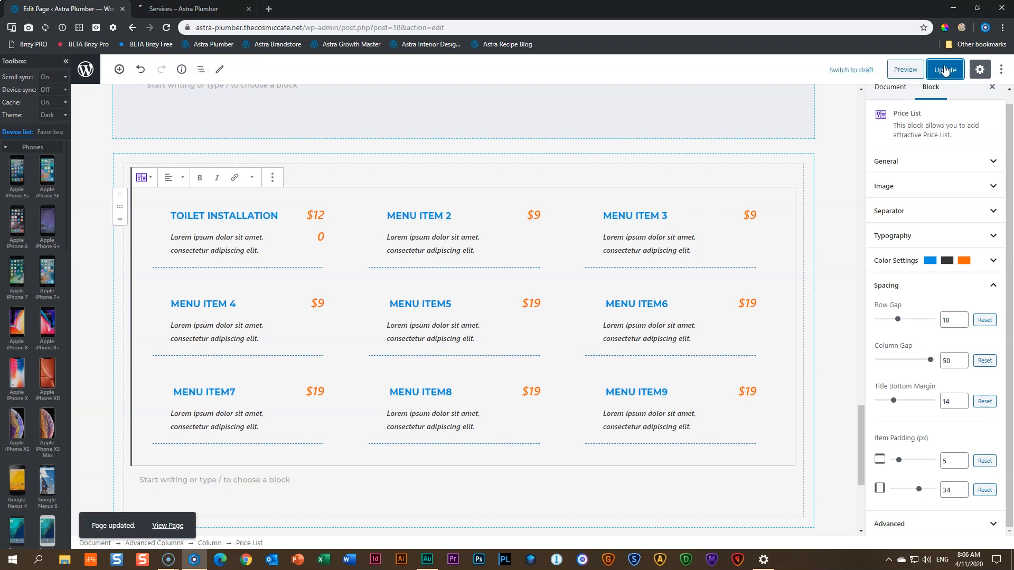
click(186, 10)
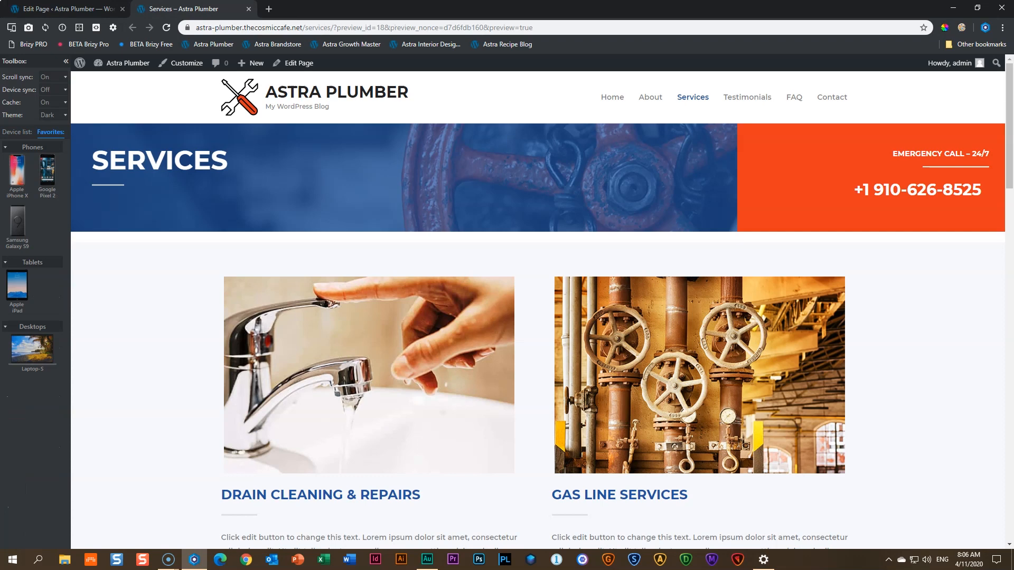
scroll(259, 218, down, 20)
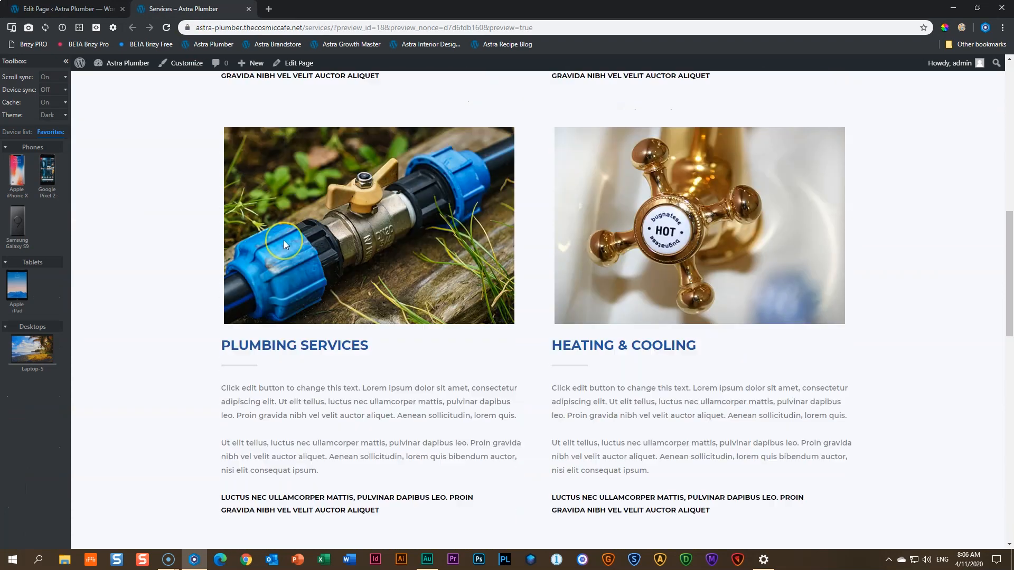
scroll(283, 244, down, 4)
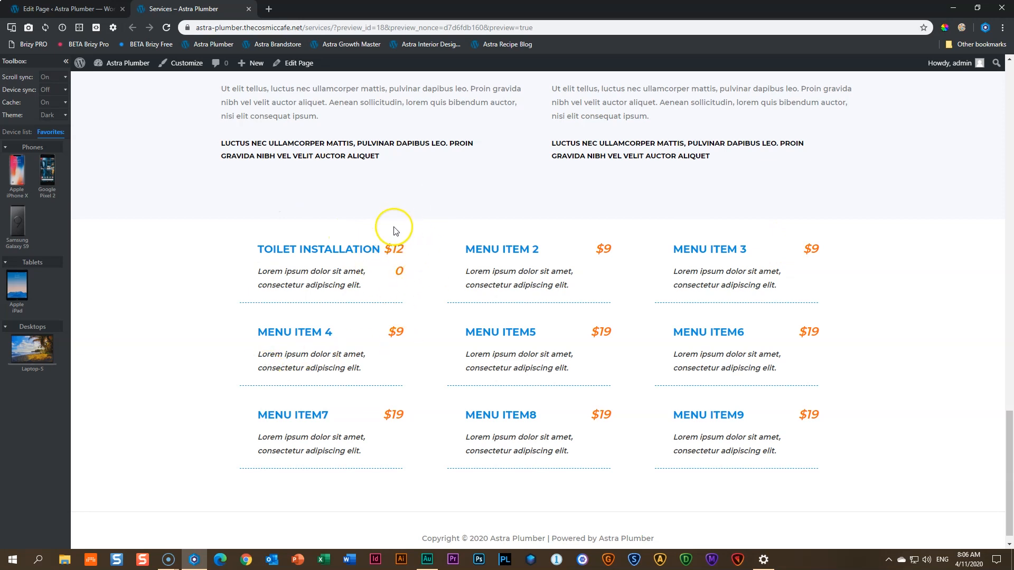
Try reducing the left and right item padding to 21 px and review the updated price list on the live page.
click(87, 8)
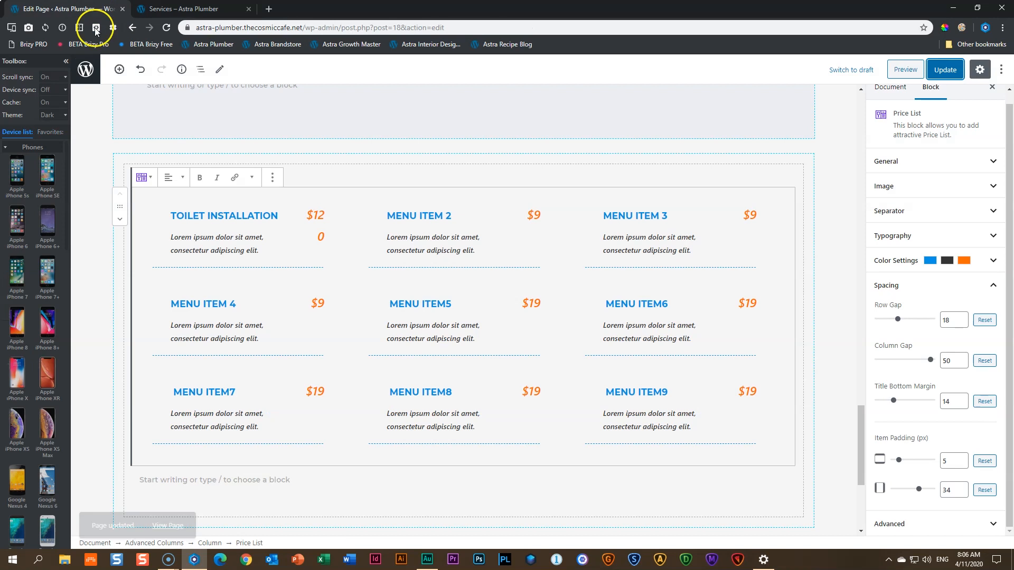
mouse_move(919, 490)
mouse_down()
mouse_move(896, 490)
mouse_move(910, 496)
mouse_up()
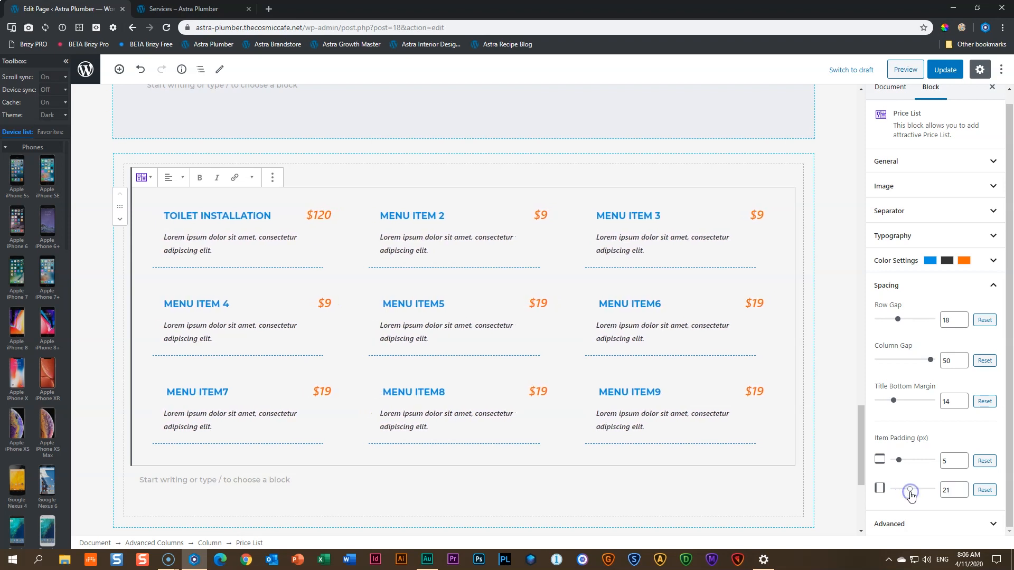
click(945, 73)
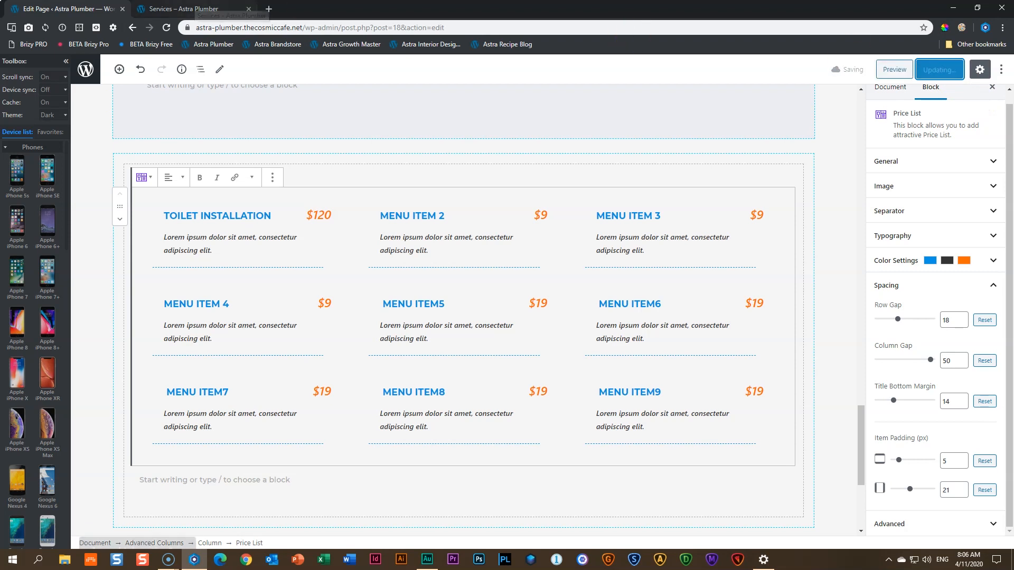
click(191, 9)
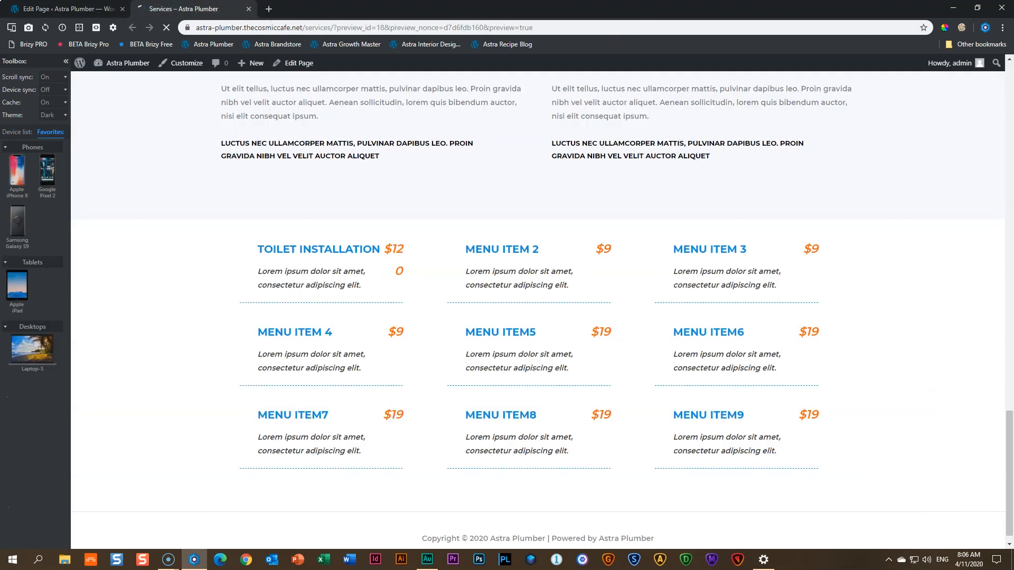
scroll(169, 159, down, 20)
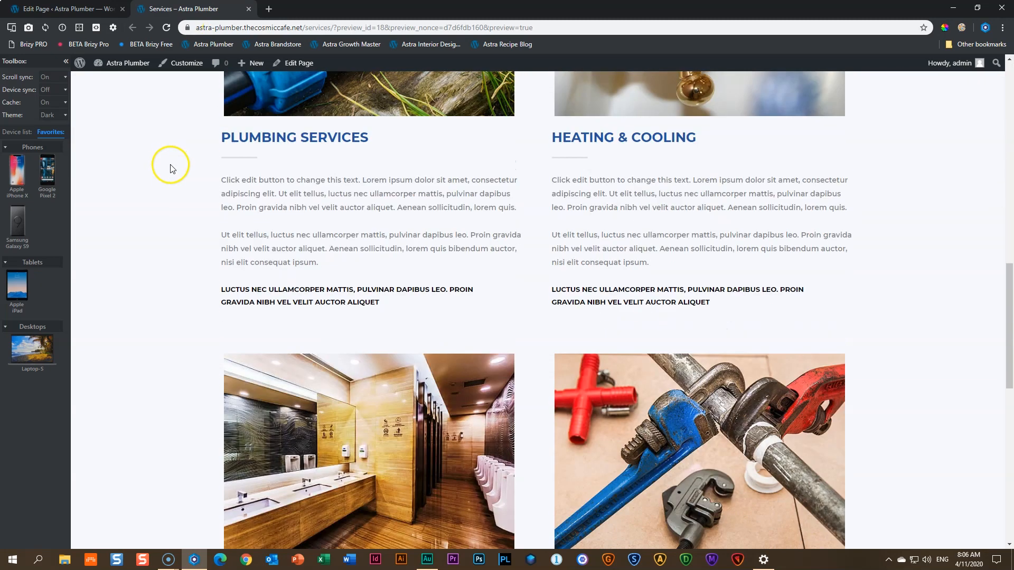
scroll(173, 172, down, 2)
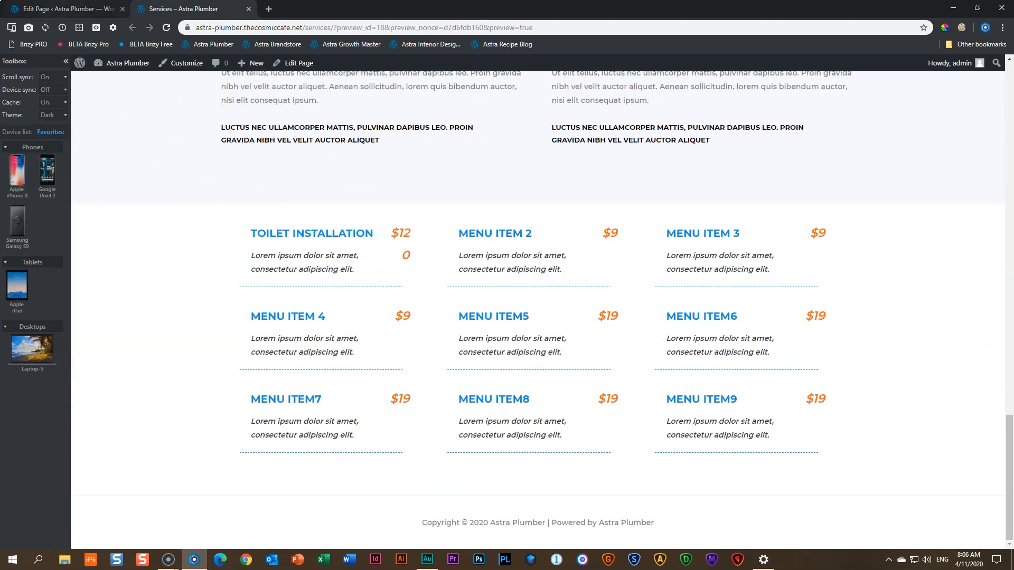
Try a left and right item padding of 13 px, checking the price list on the updated Services page.
click(66, 7)
drag(910, 489, 903, 488)
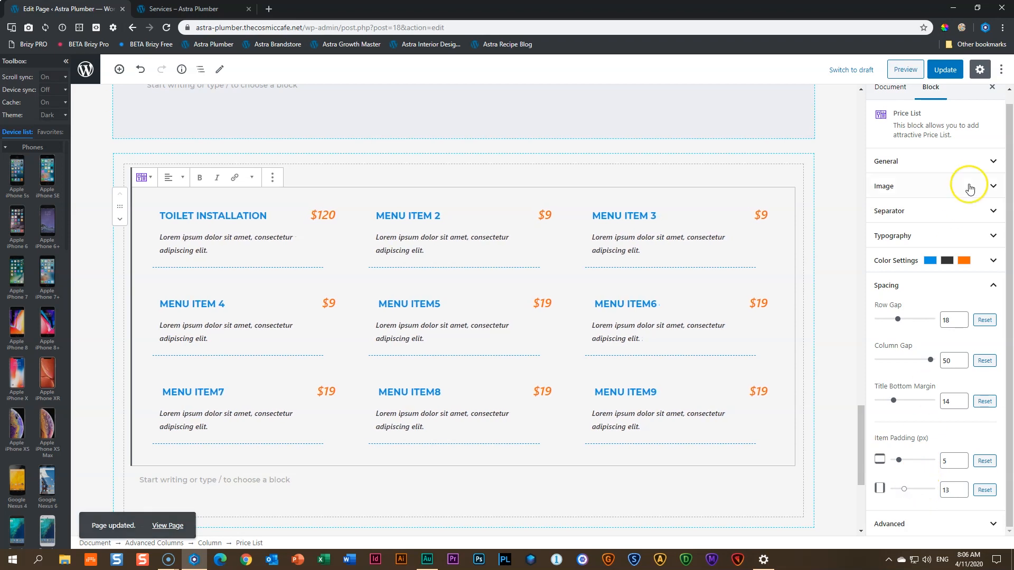
click(953, 73)
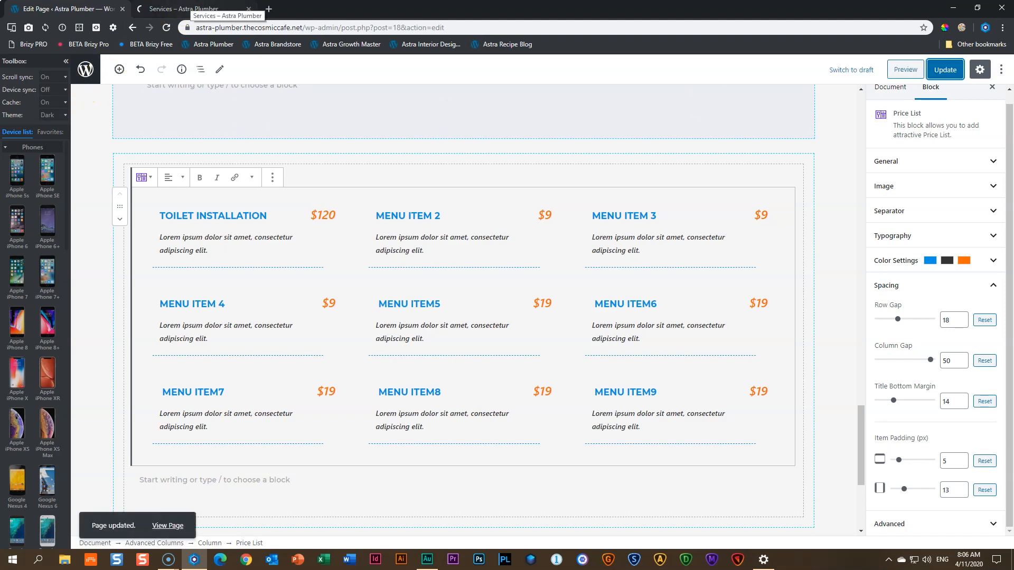
click(182, 9)
scroll(186, 343, down, 15)
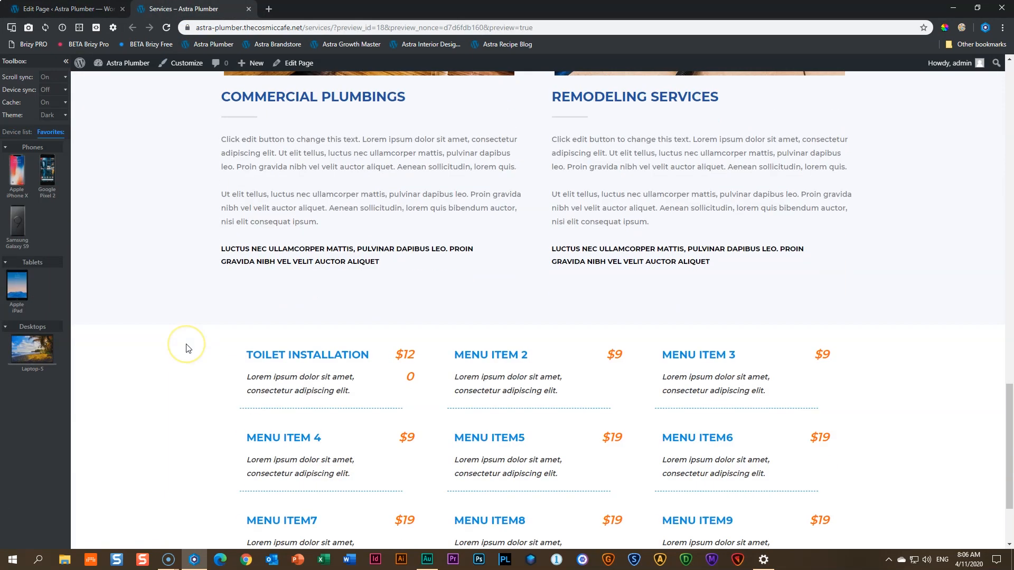
scroll(186, 347, down, 3)
Set the price list's left and right item padding to 0 px and check the updated Services page.
click(93, 5)
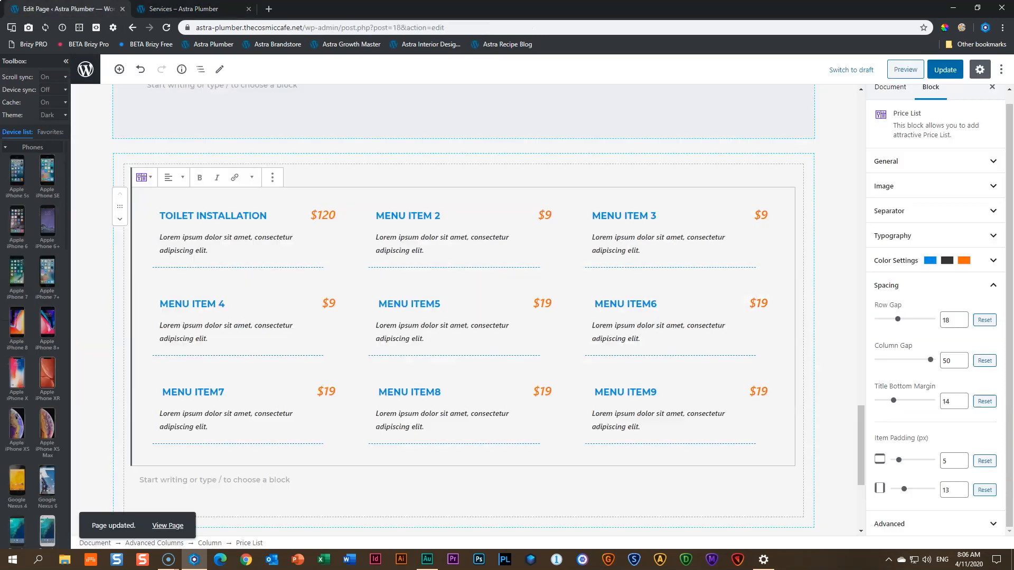
drag(904, 489, 896, 491)
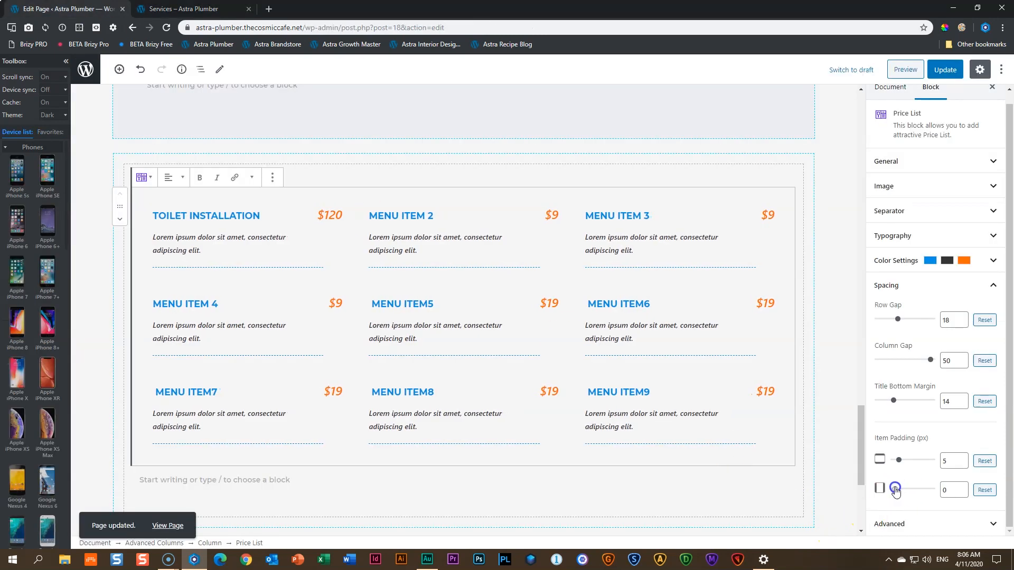
click(942, 69)
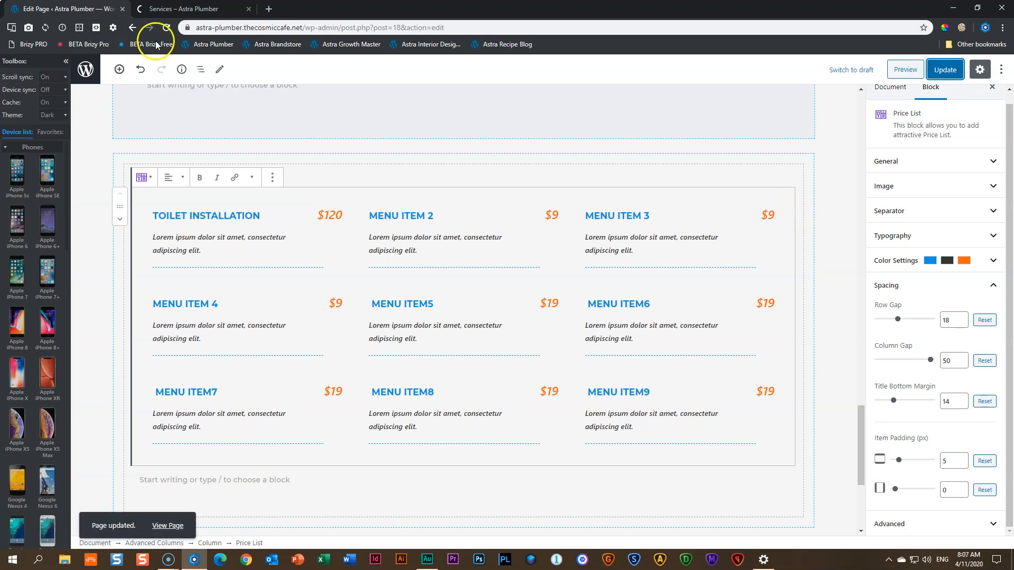
click(210, 7)
scroll(200, 351, down, 15)
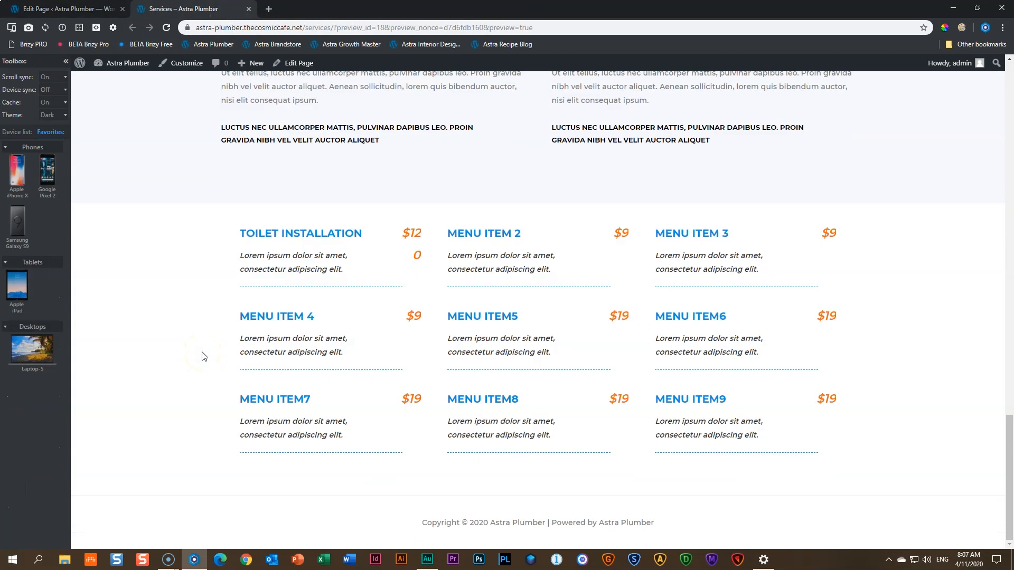
click(167, 28)
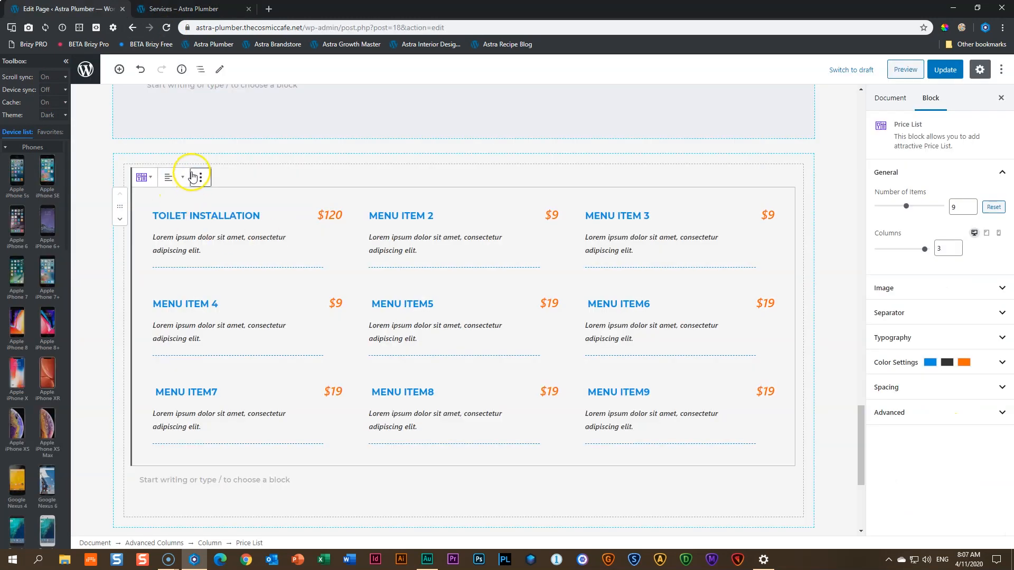
Set the left and right desktop padding of the surrounding Advanced Columns block to 0 and check the updated Services page.
click(201, 70)
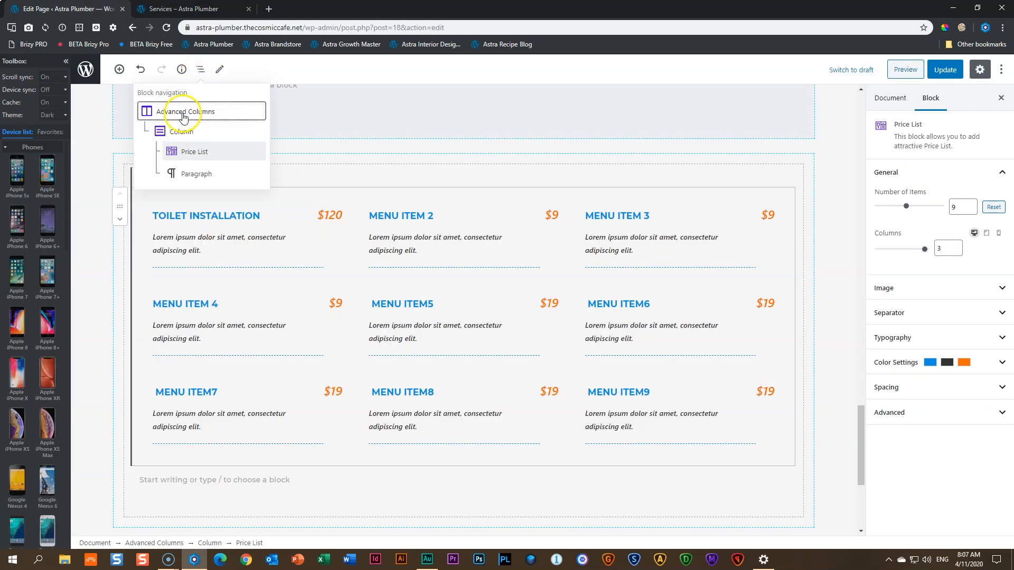
click(159, 108)
scroll(954, 468, down, 2)
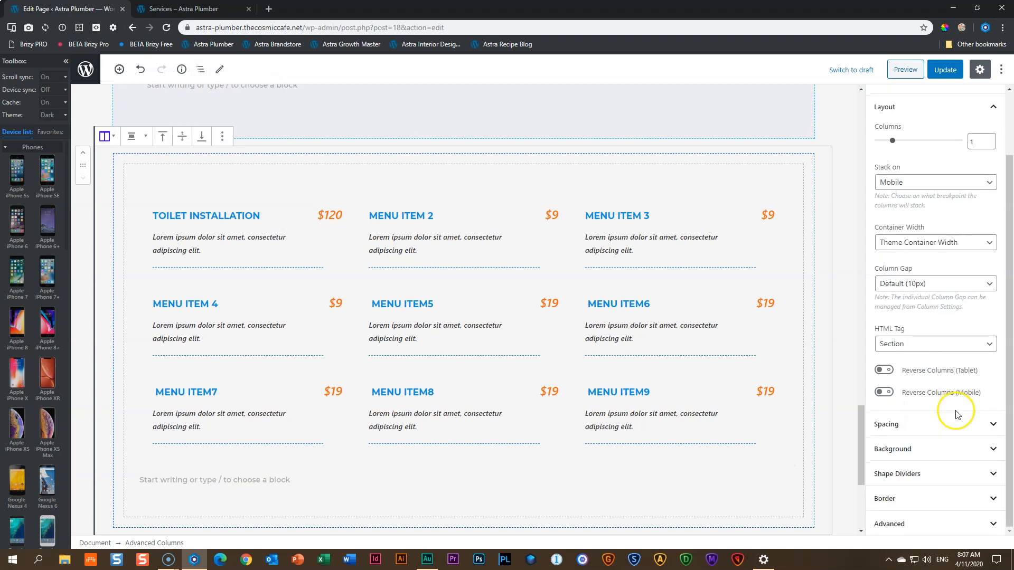
click(905, 423)
scroll(974, 407, down, 6)
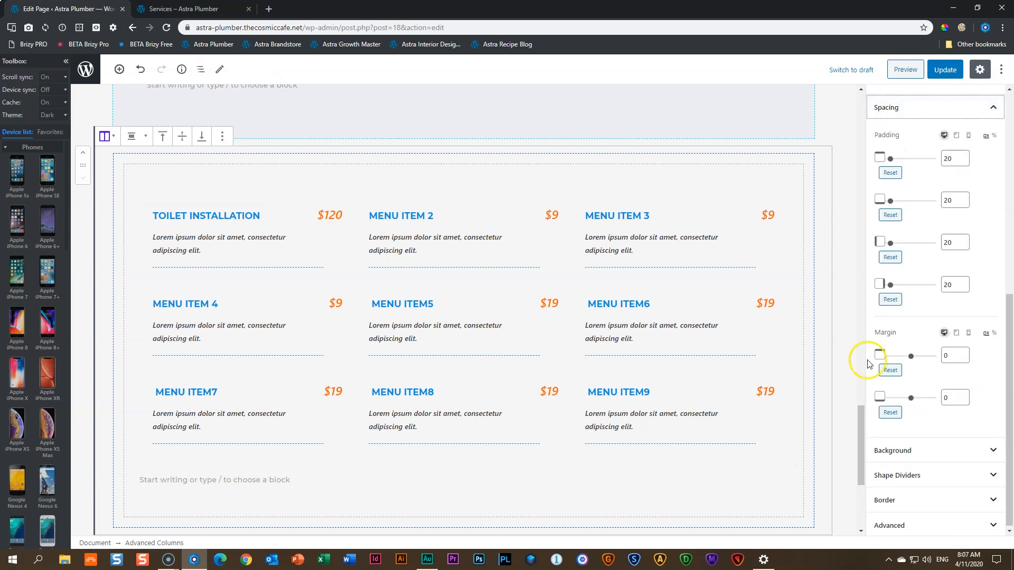
double_click(948, 242)
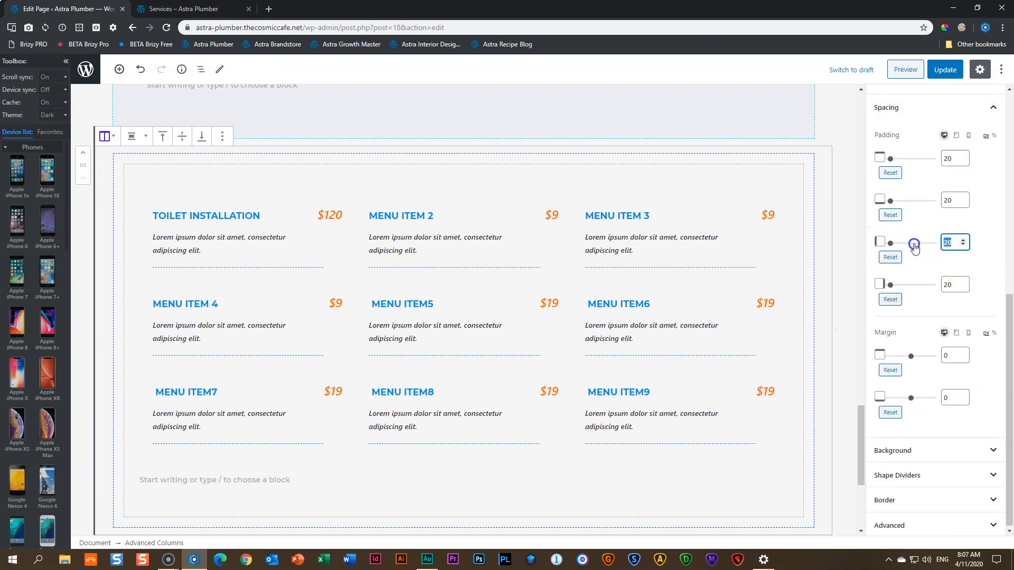
text(0)
double_click(954, 285)
text(0)
click(940, 72)
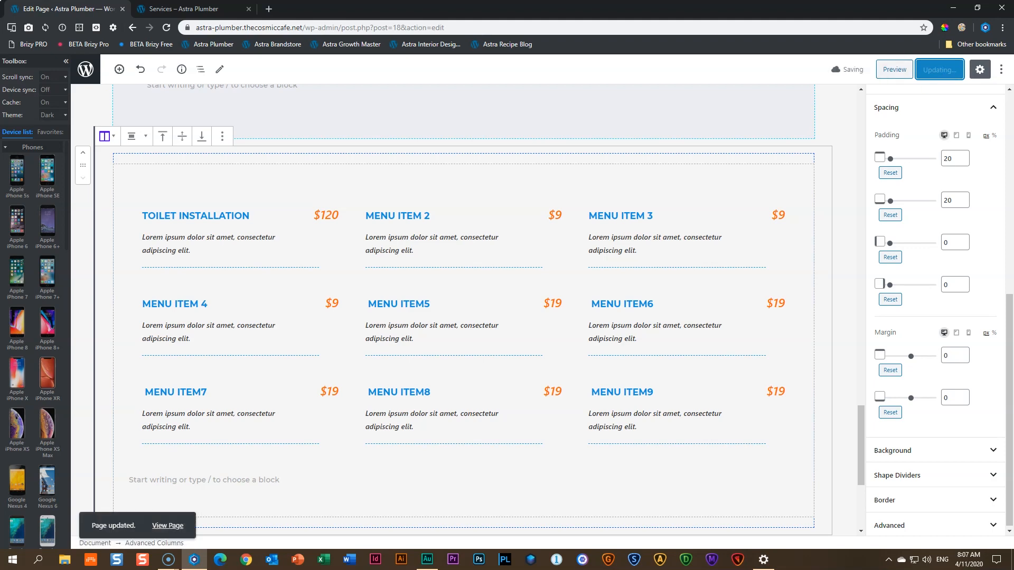
click(171, 8)
key(F5)
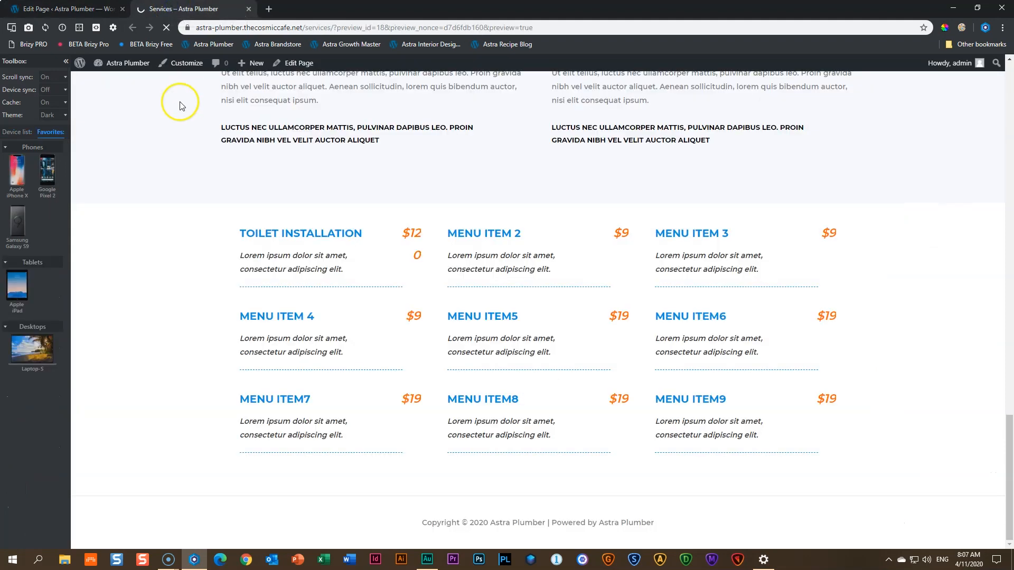
scroll(230, 267, down, 15)
Reset the Price List block's price typography to its default in the page editor and update the page.
click(100, 9)
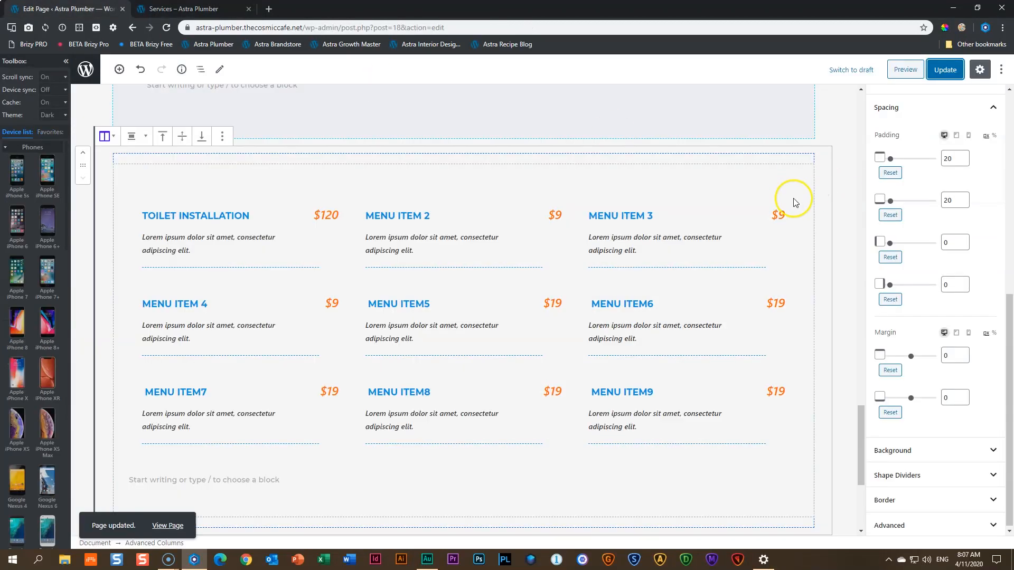
scroll(951, 349, up, 7)
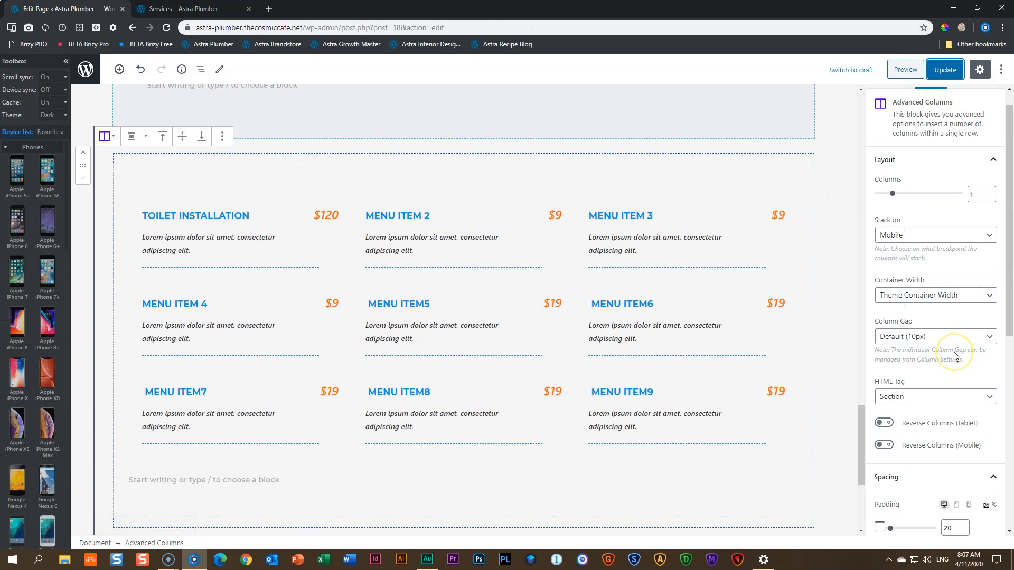
scroll(951, 349, up, 1)
click(914, 182)
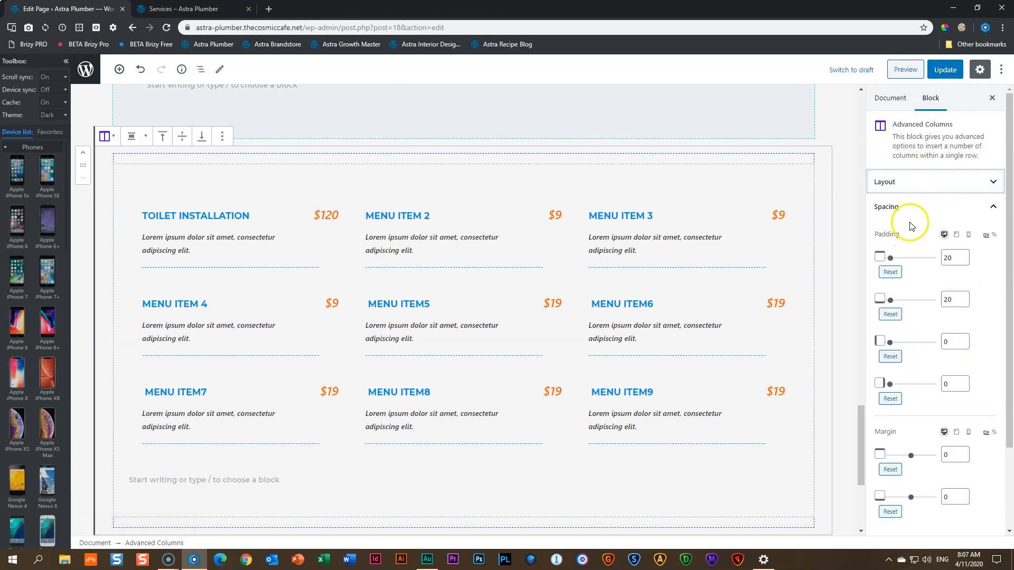
click(912, 206)
click(346, 248)
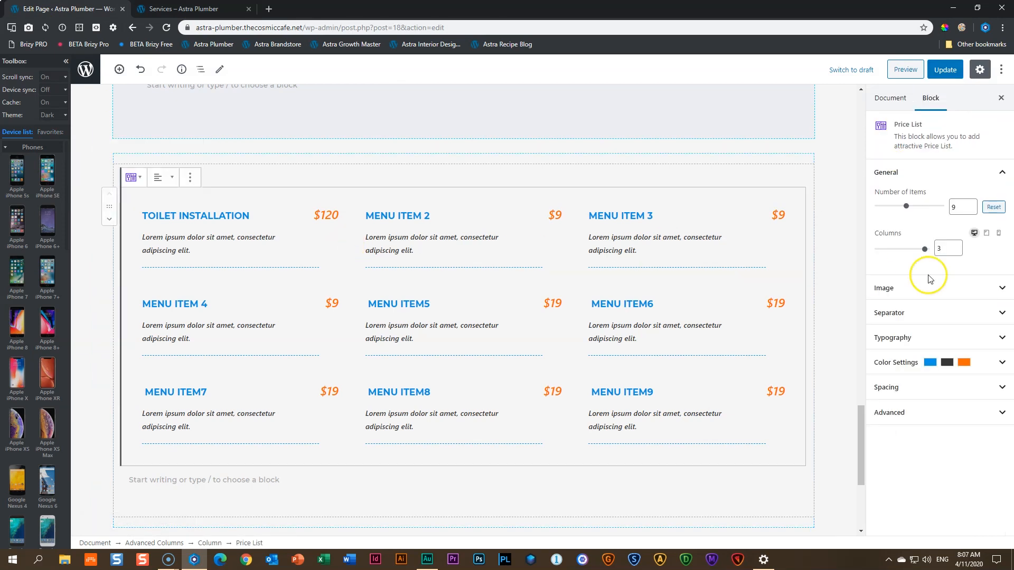
click(980, 345)
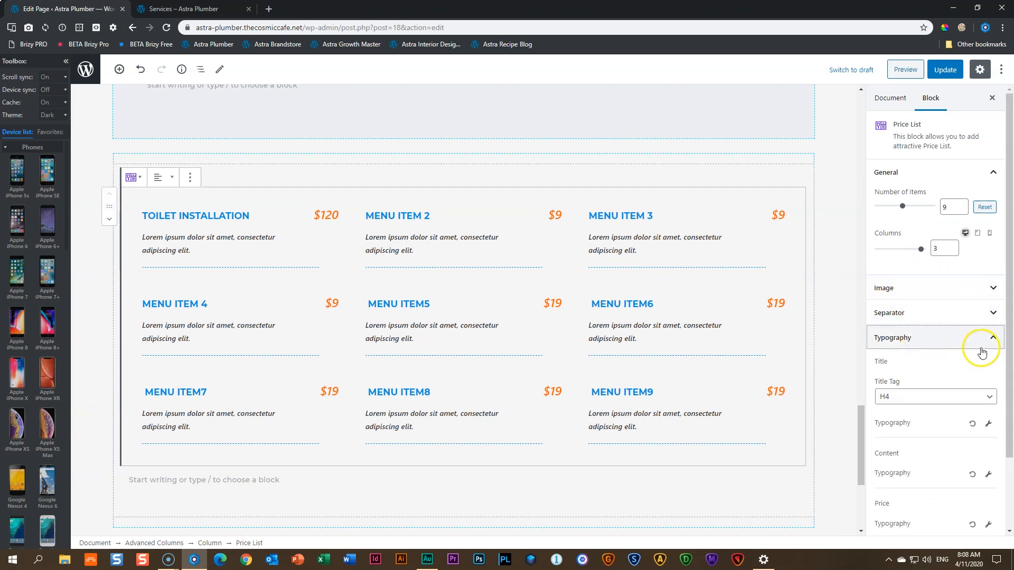
scroll(1006, 352, down, 2)
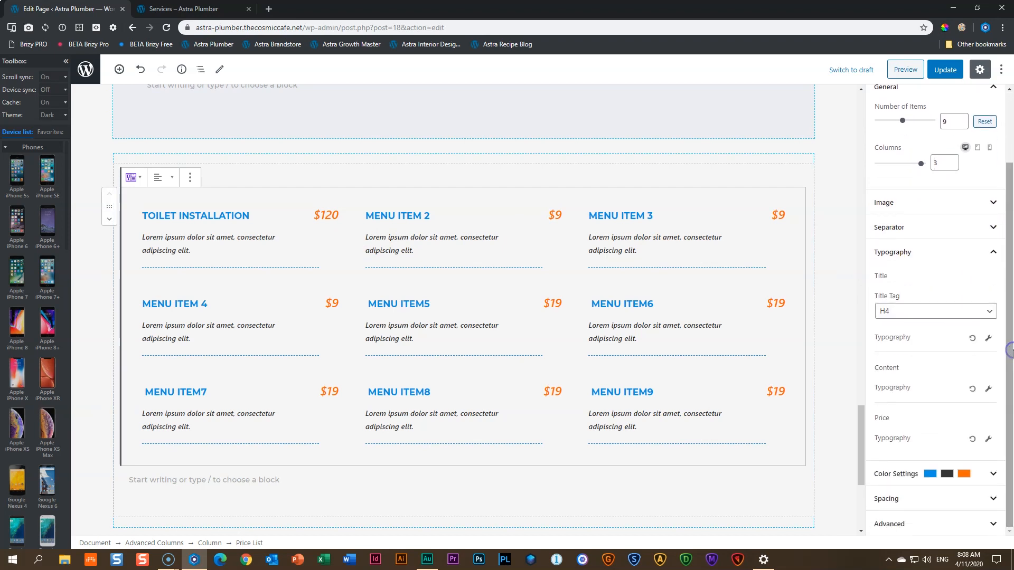
click(975, 441)
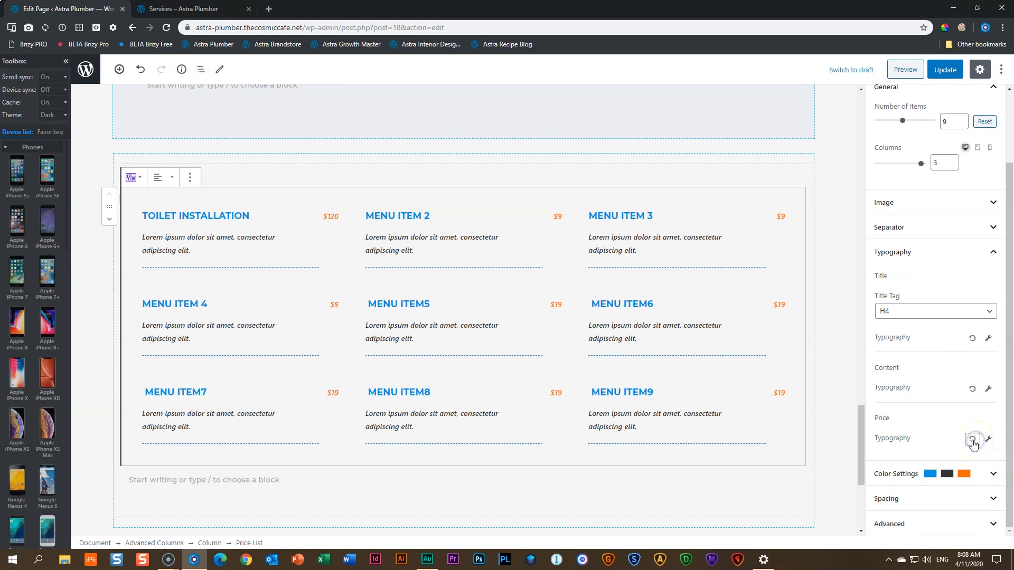
click(949, 70)
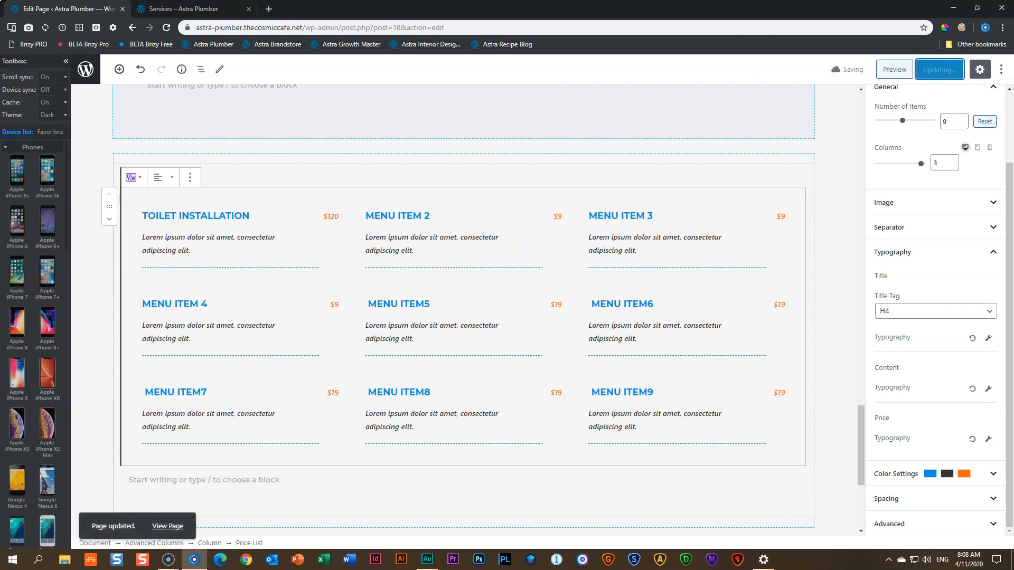
Check how the prices fit beside the item titles in the price list on the updated Services page.
click(200, 10)
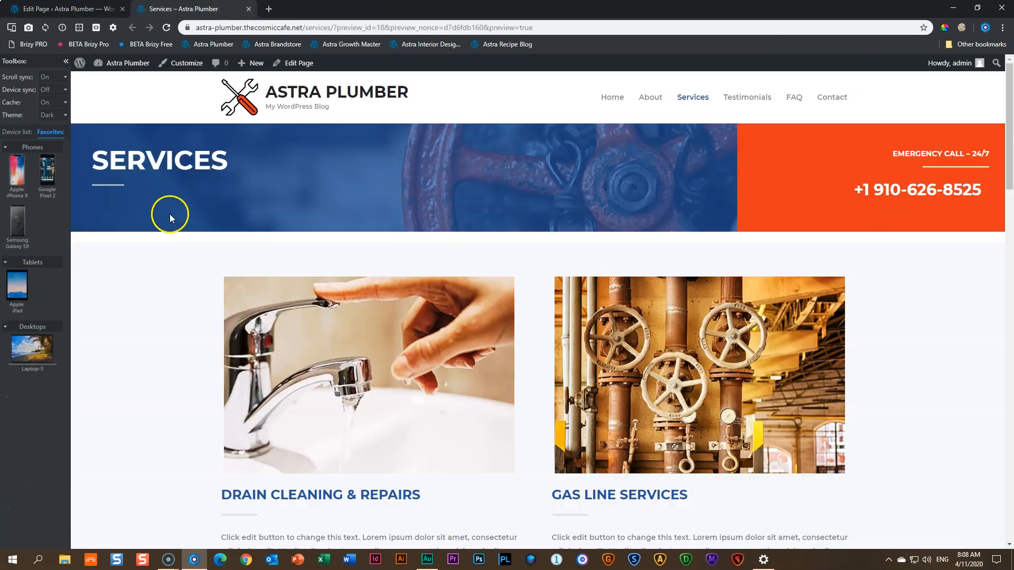
scroll(172, 219, down, 15)
scroll(180, 228, up, 2)
scroll(179, 228, down, 3)
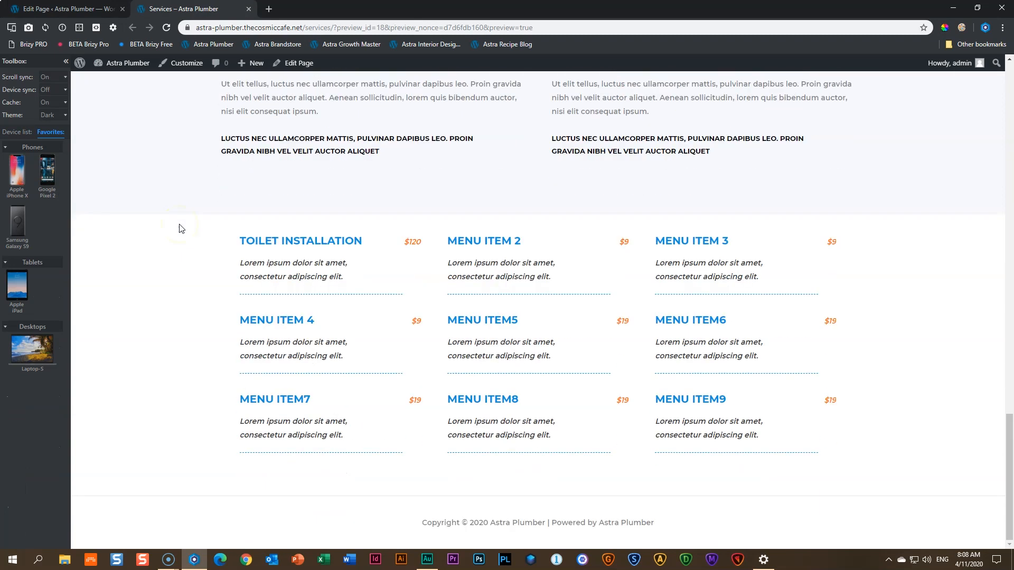
scroll(181, 230, up, 3)
scroll(183, 232, down, 3)
click(84, 7)
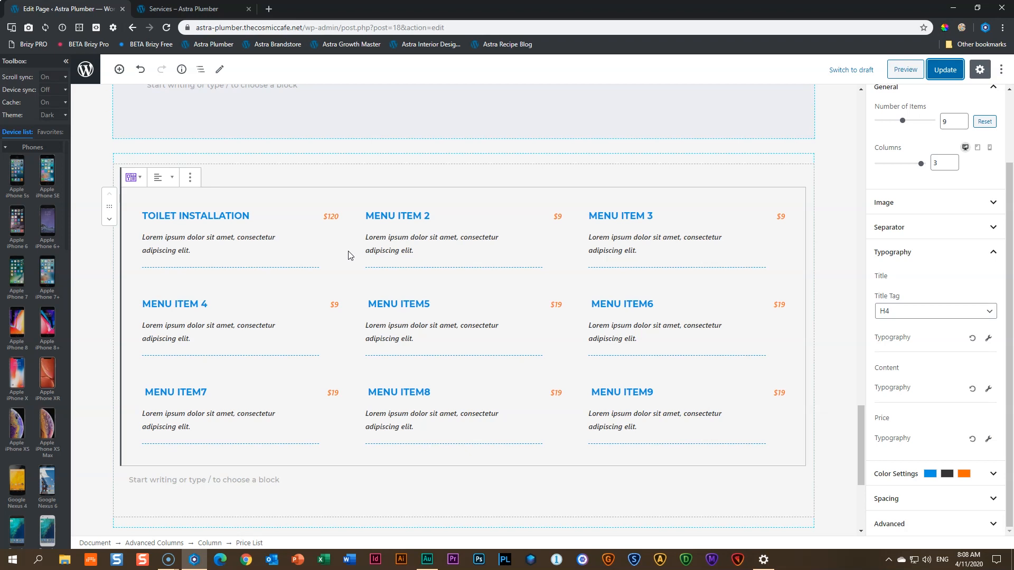
key(ctrl+Tab)
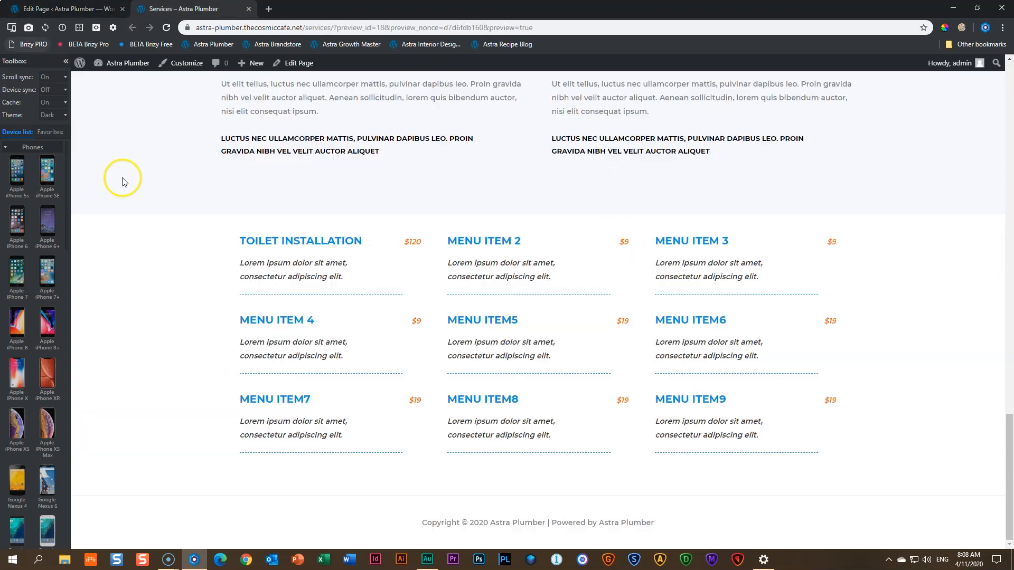
Preview the Services page on the favorite Apple iPad and examine the price list's tablet layout.
click(52, 137)
click(17, 285)
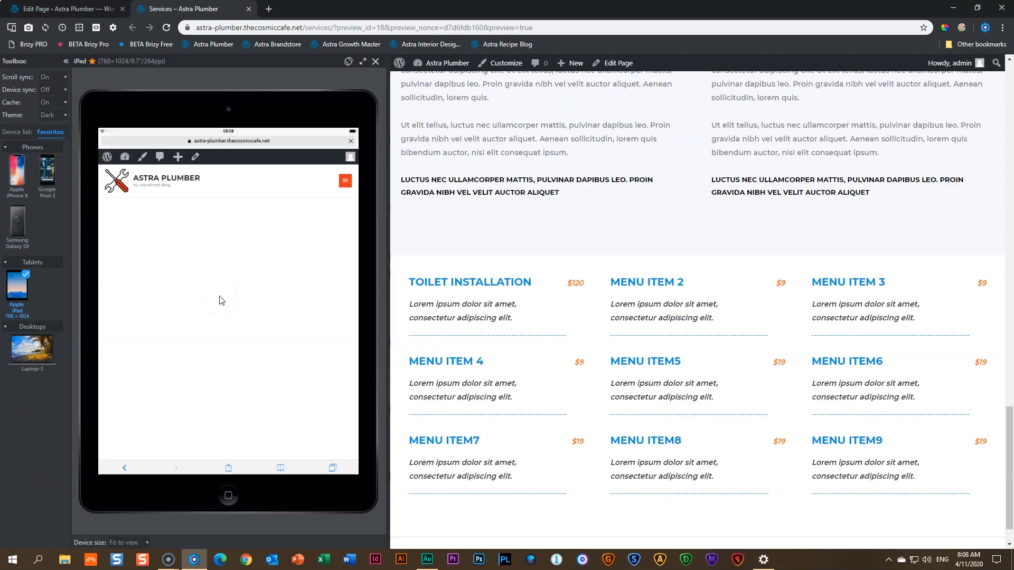
scroll(219, 300, down, 11)
scroll(219, 299, down, 10)
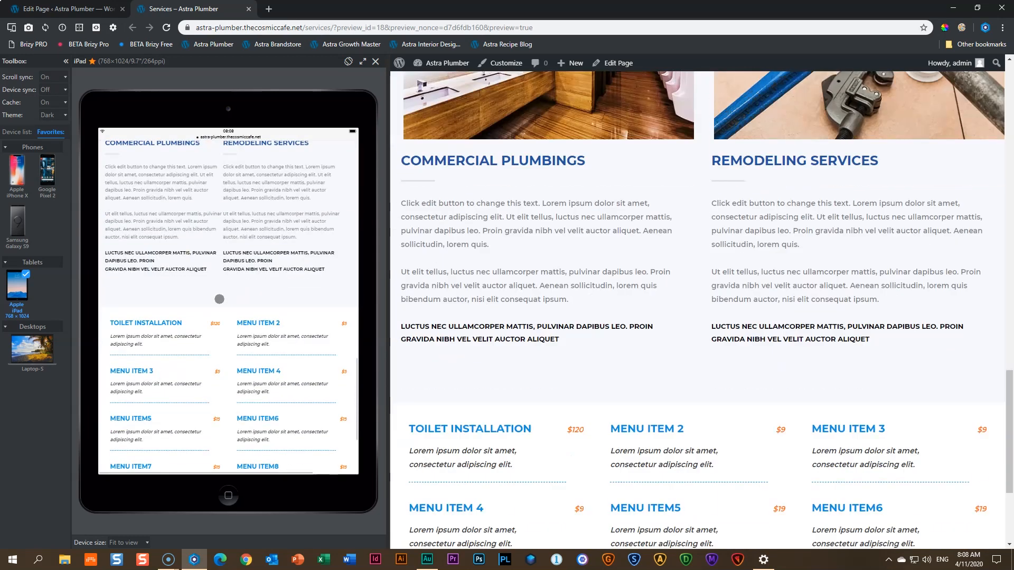
click(158, 223)
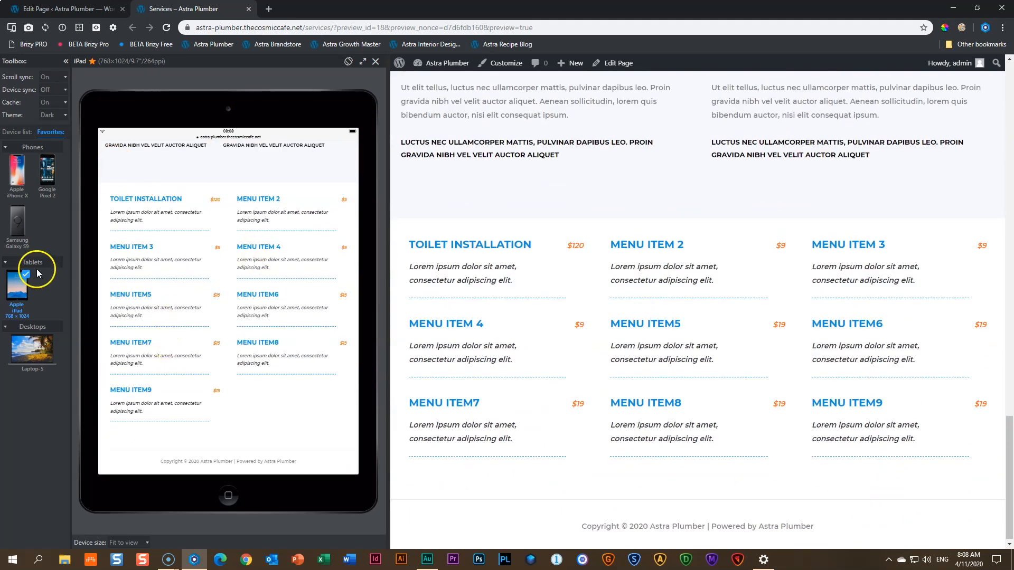
Preview the price list on the Apple iPhone X, then close the device preview to return to the desktop page.
click(18, 172)
scroll(223, 273, down, 5)
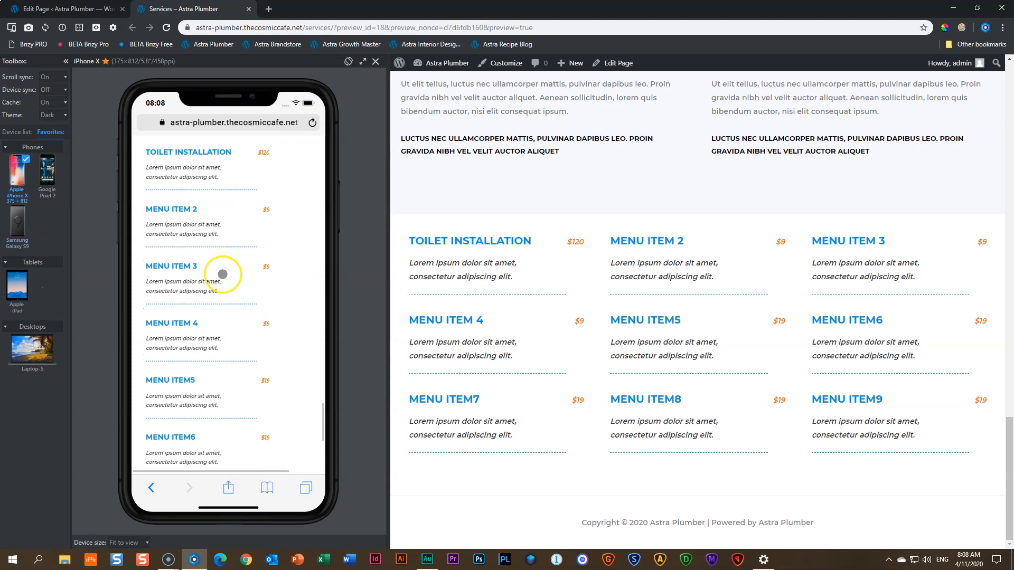
scroll(223, 278, up, 2)
scroll(223, 279, down, 3)
click(375, 61)
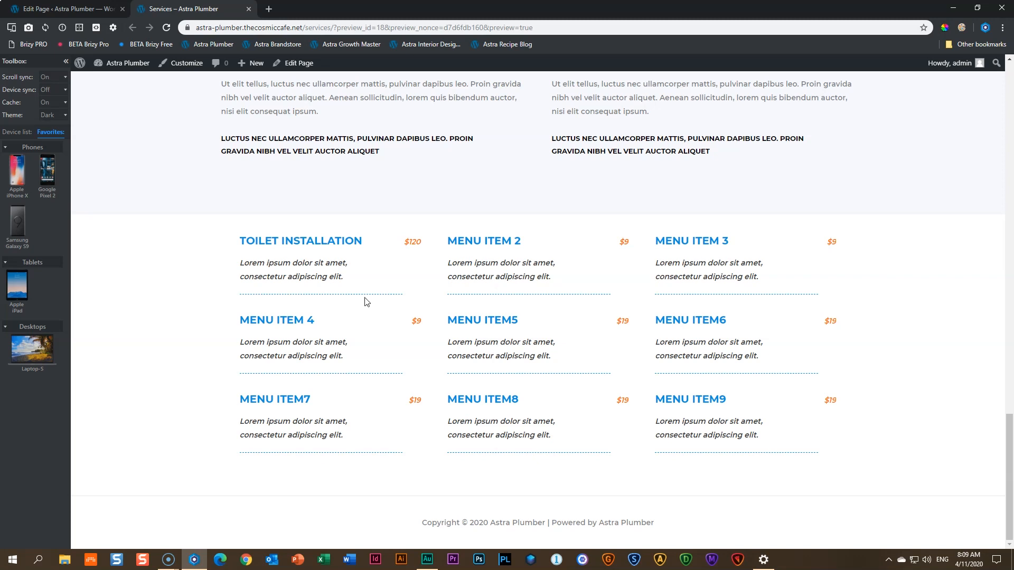
scroll(365, 299, up, 15)
scroll(367, 302, up, 5)
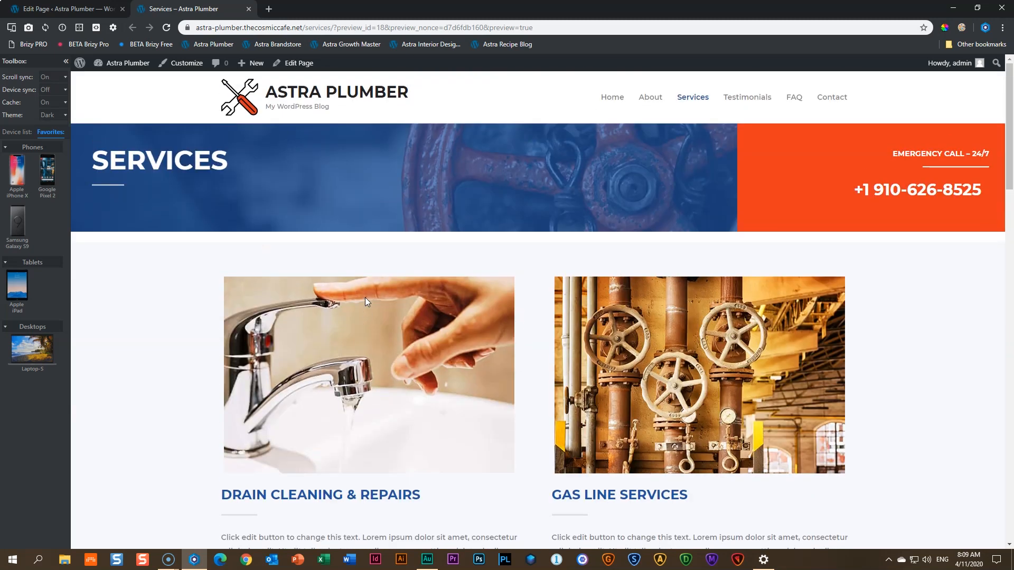